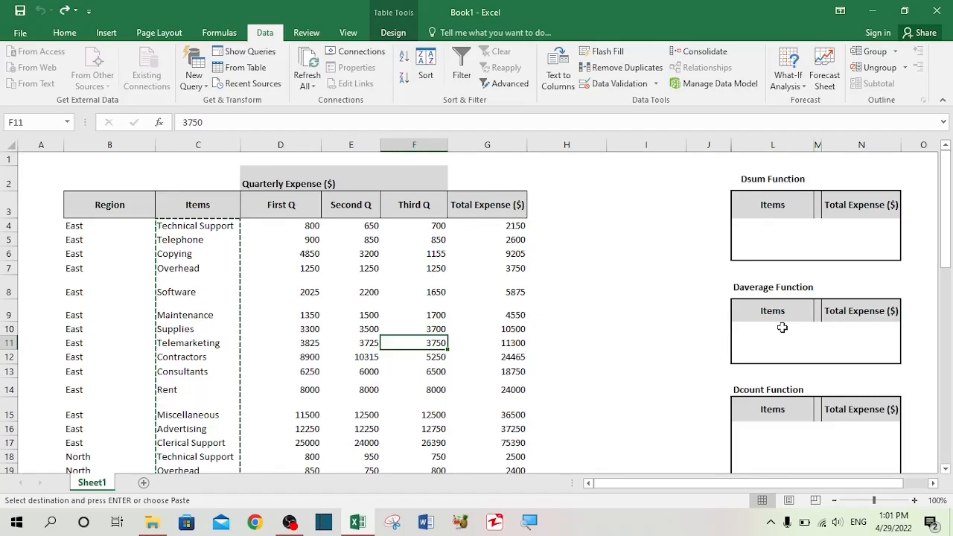
scroll(782, 328, down, 2)
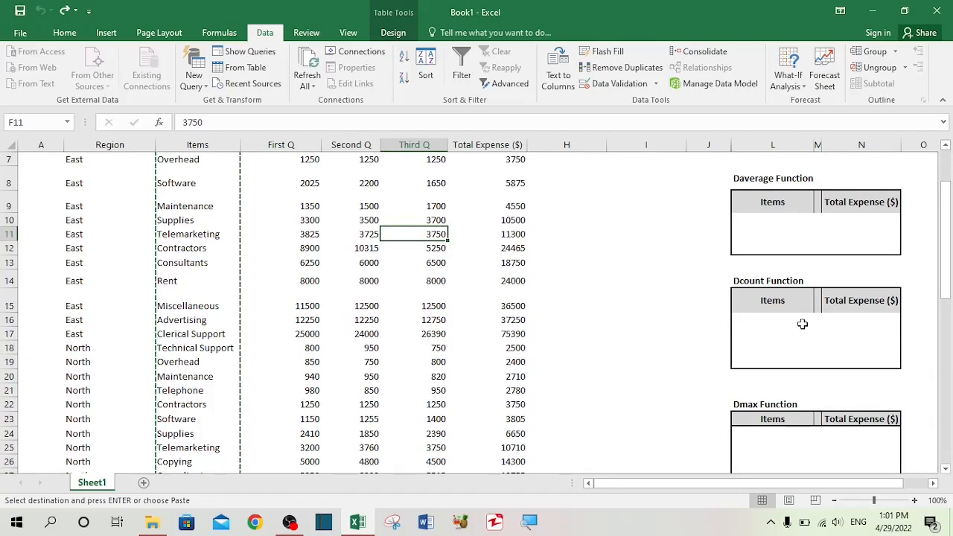
scroll(802, 324, down, 2)
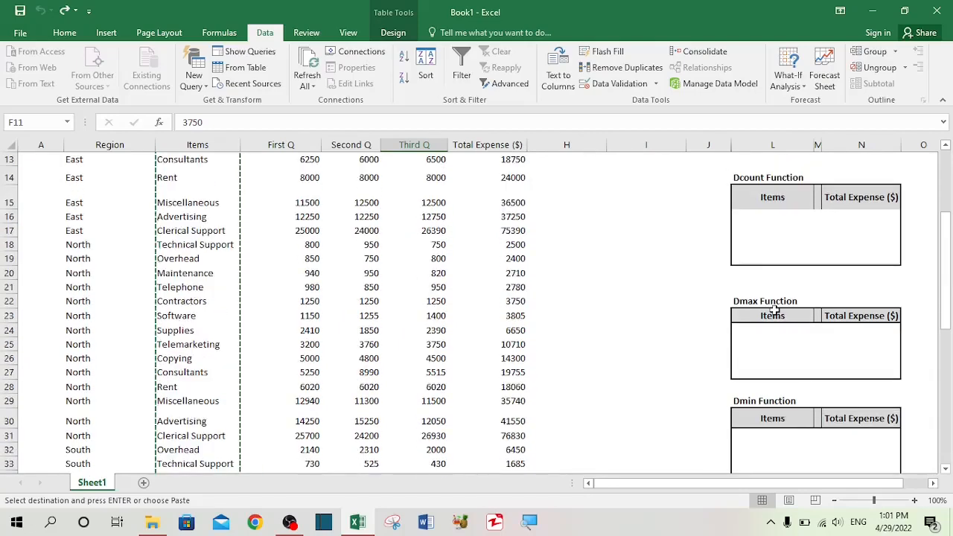
scroll(777, 421, up, 4)
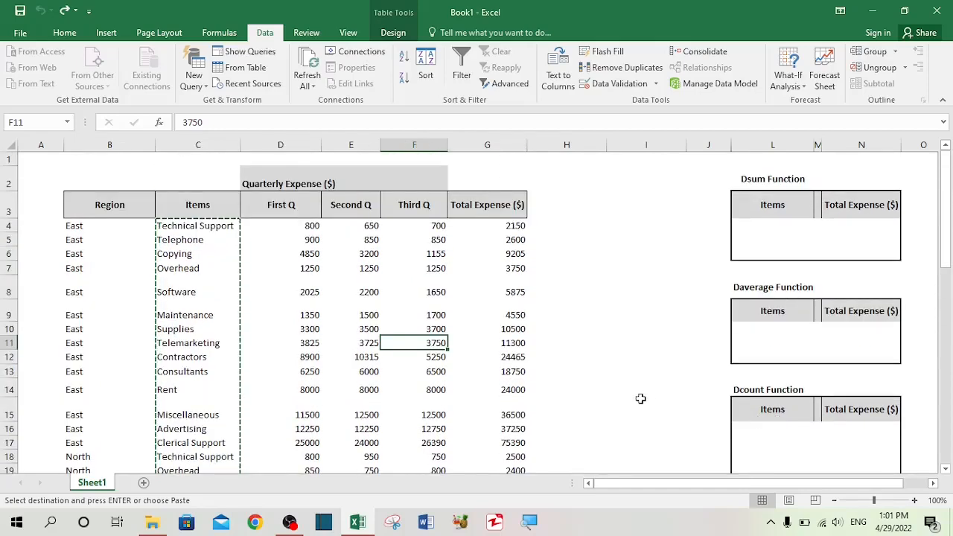
Start a DSUM formula in N4 with the whole expense table, headers included (Table1[#All]), as the database.
click(871, 227)
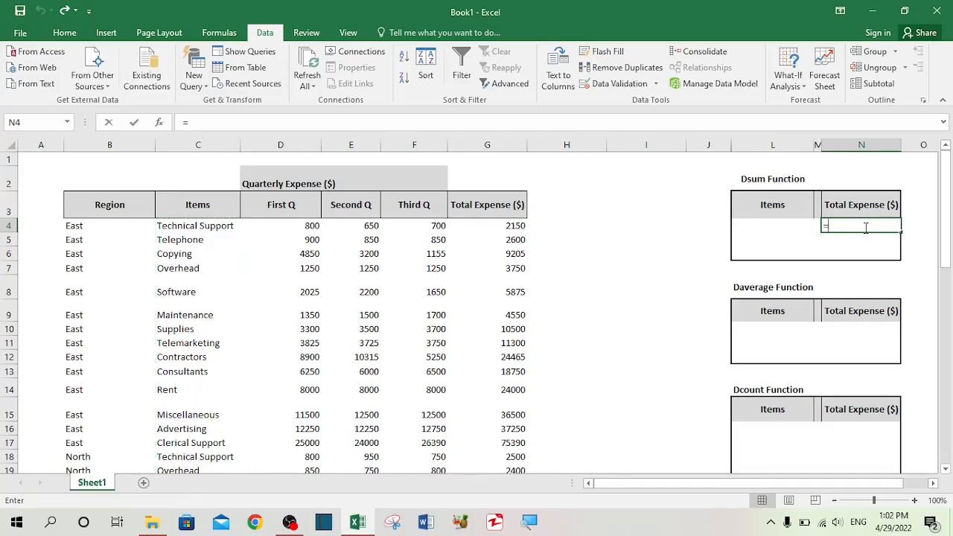
text(=dsum)
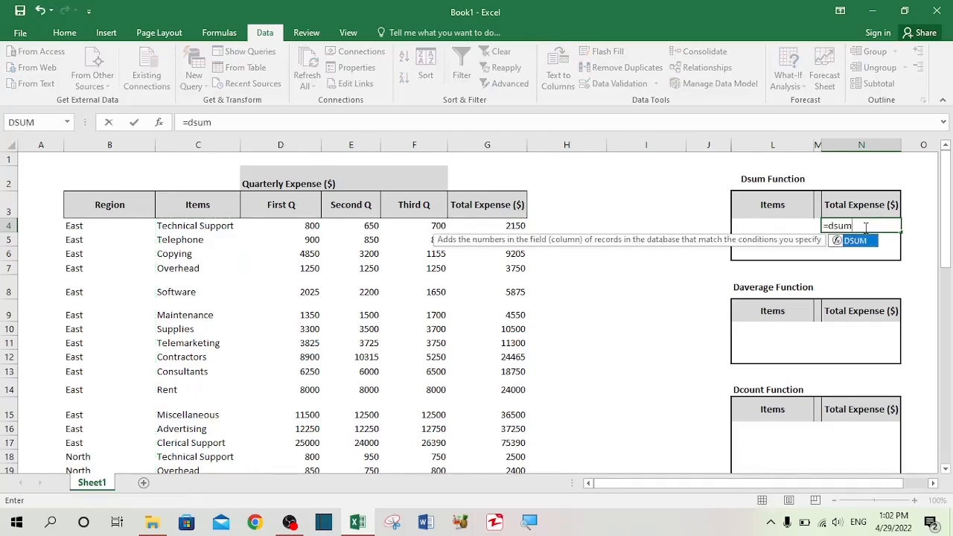
key(Tab)
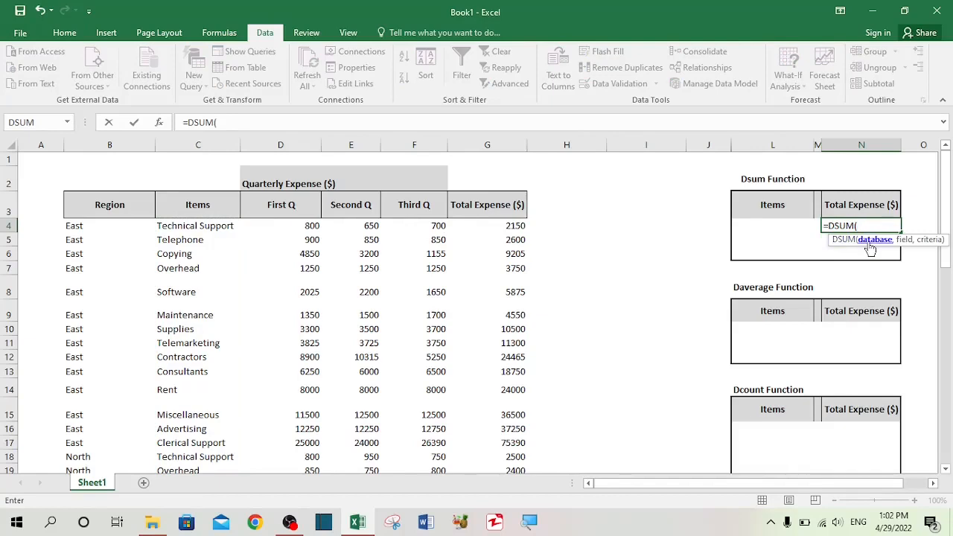
click(81, 201)
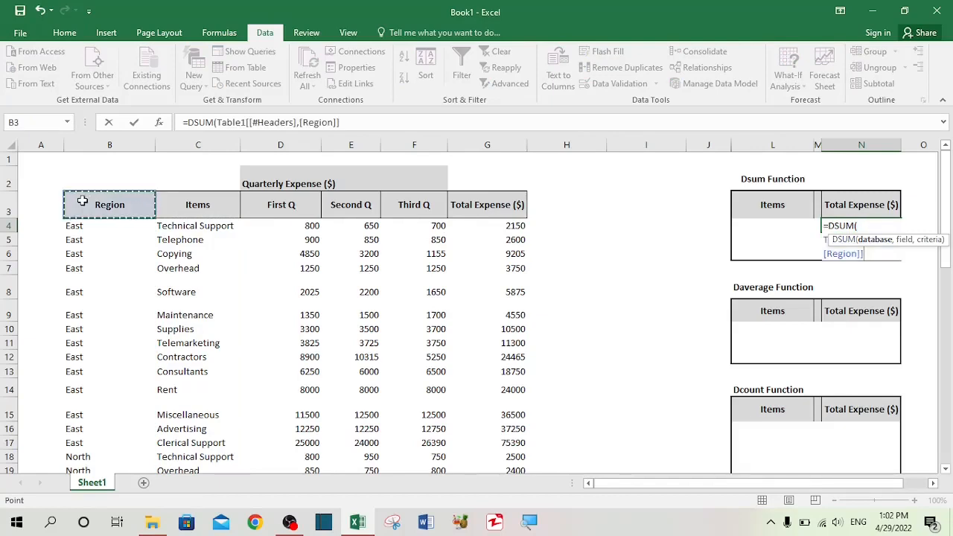
key(ctrl+shift+Right)
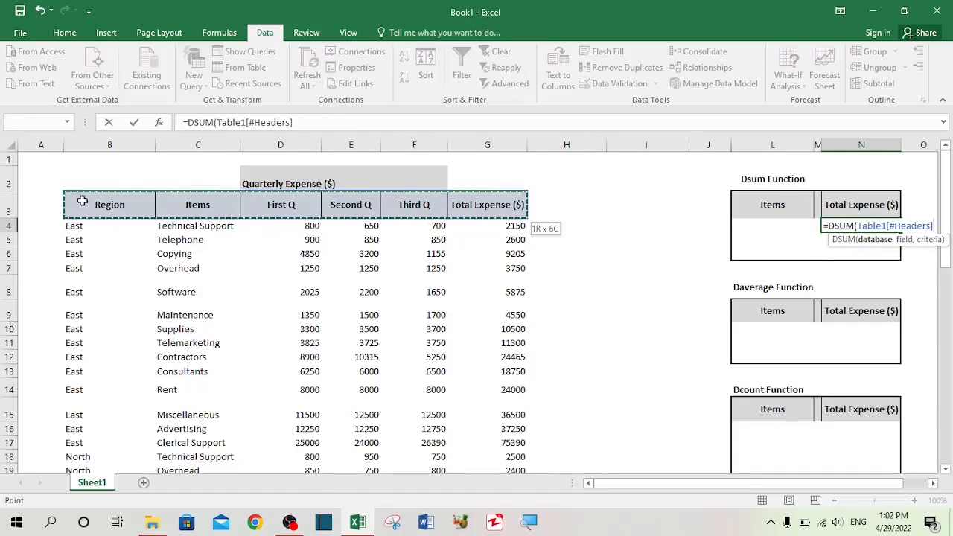
key(ctrl+shift+Down)
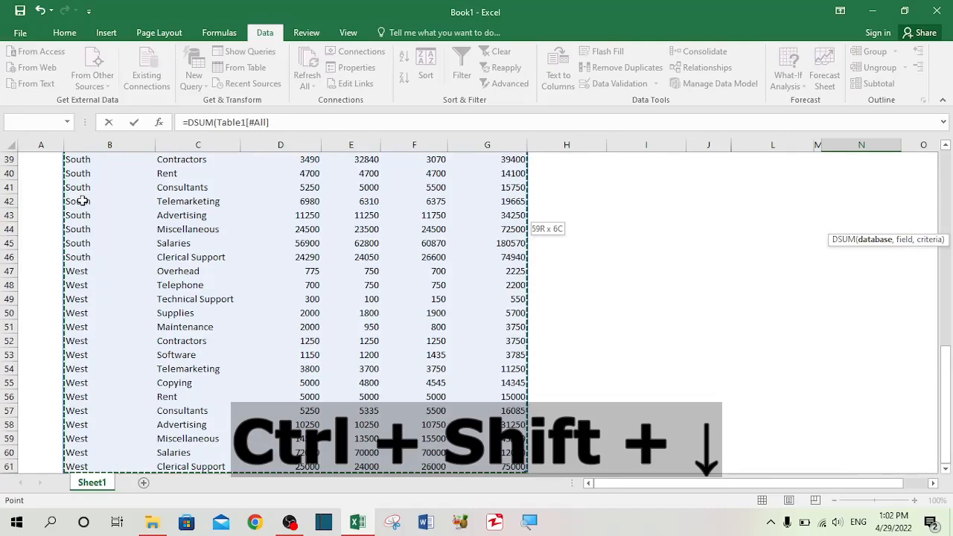
scroll(562, 208, up, 12)
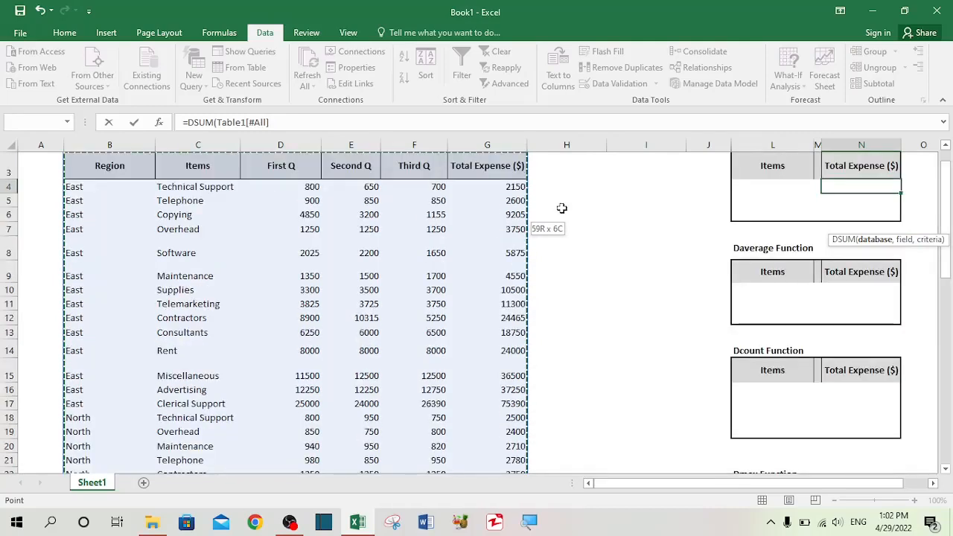
scroll(561, 208, up, 1)
scroll(944, 265, up, 1)
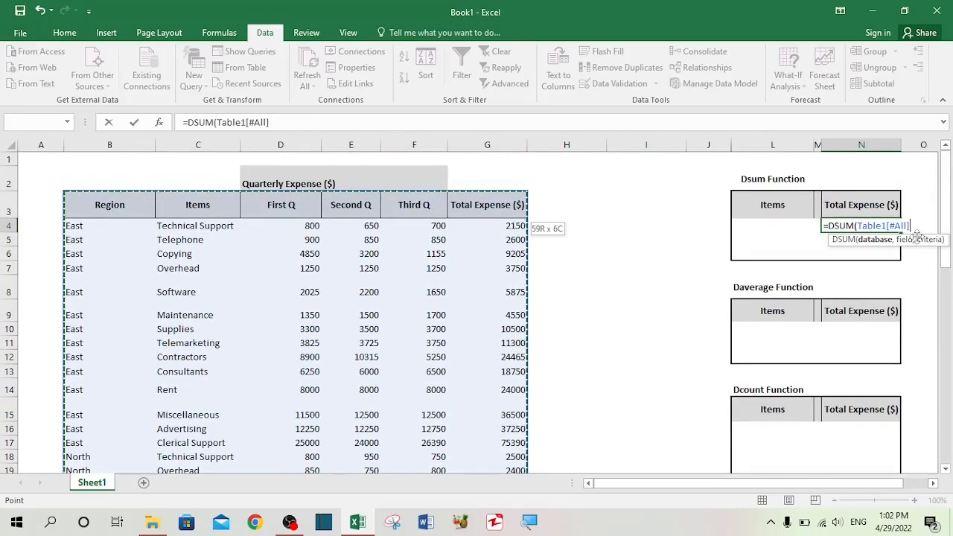
text(,)
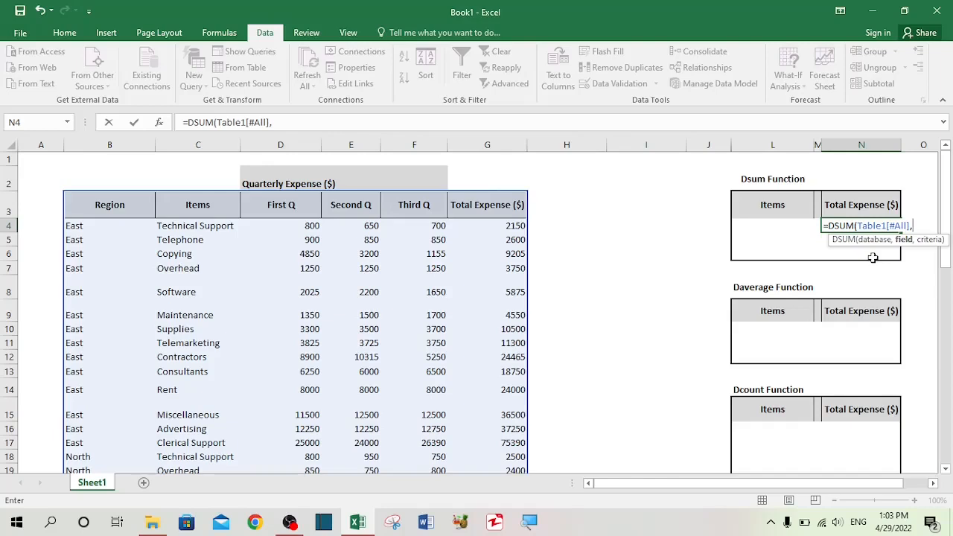
Complete the DSUM formula with the table's Total Expense ($) header as field and L3:L4 as criteria.
click(494, 204)
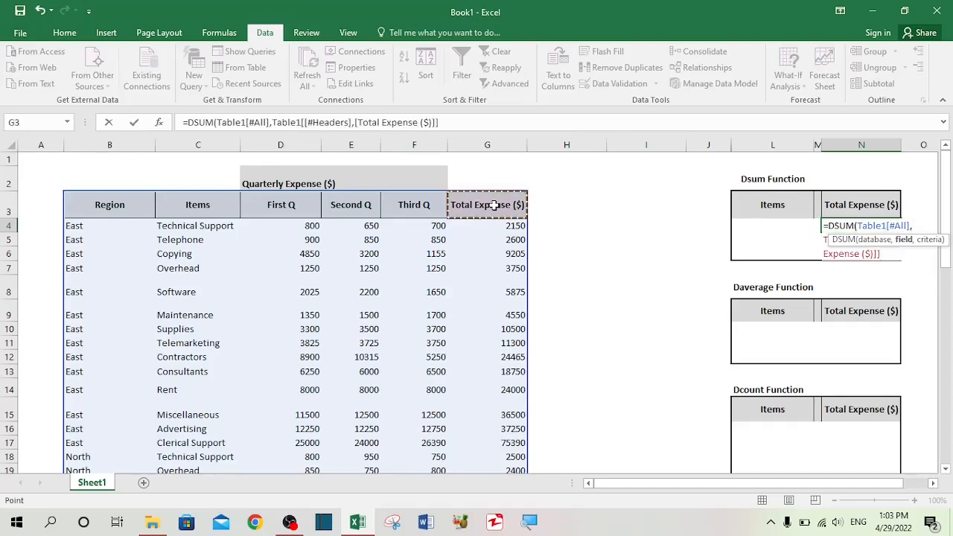
text(,)
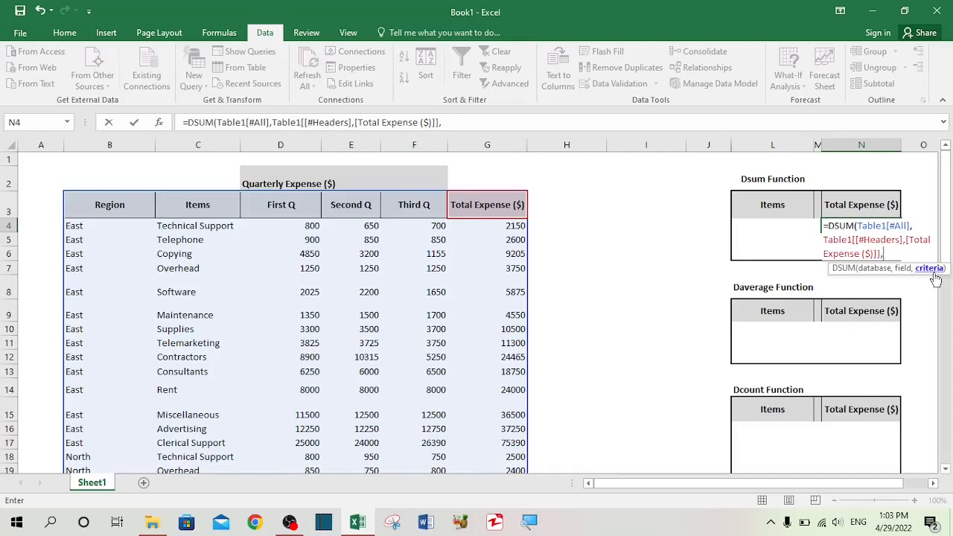
click(777, 226)
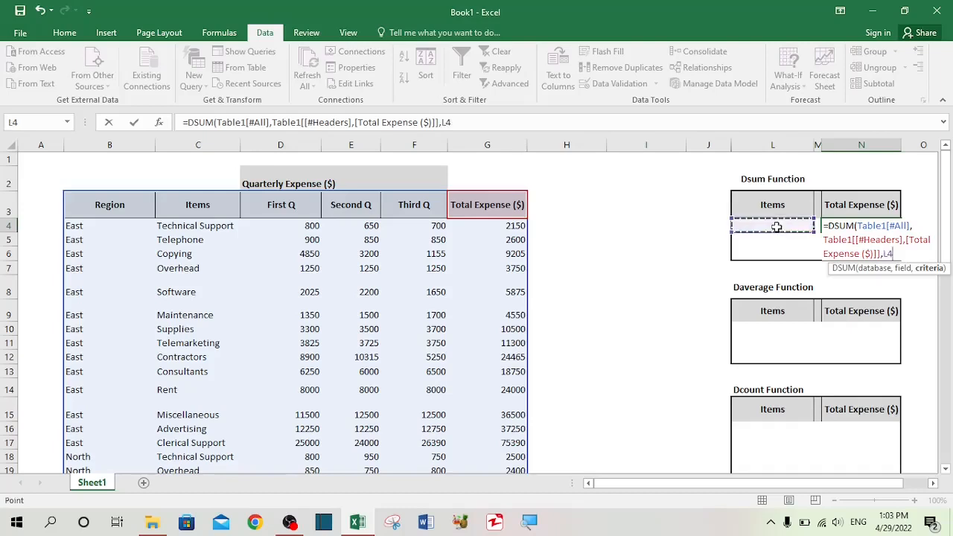
drag(776, 226, 774, 215)
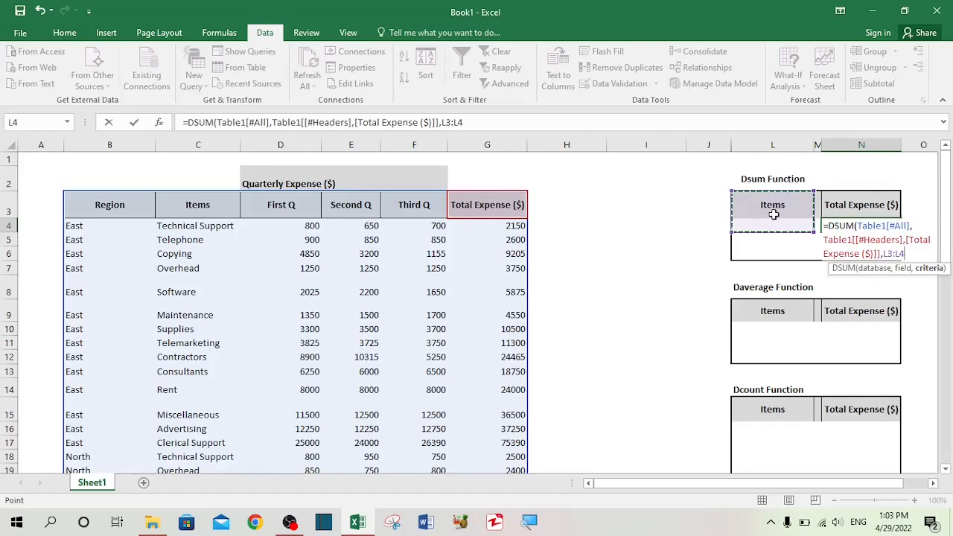
text())
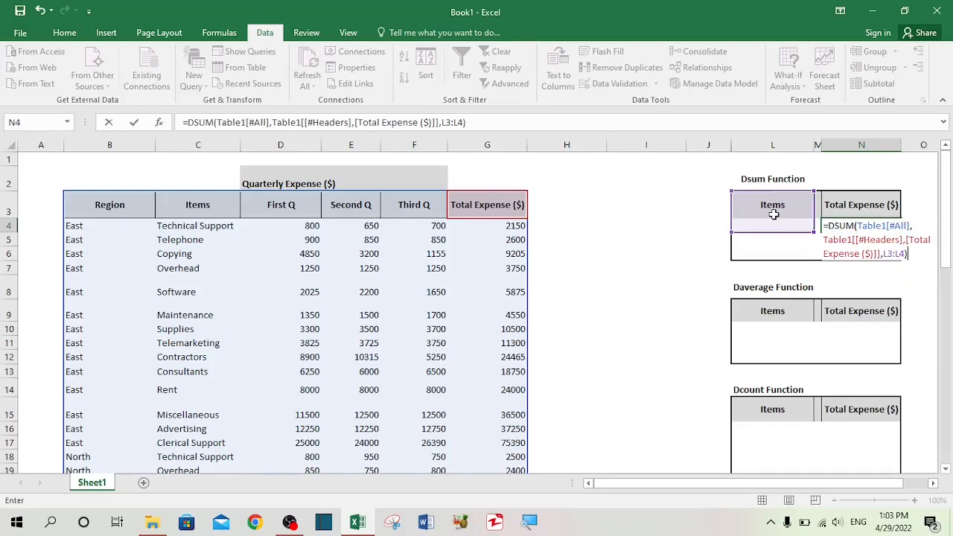
key(Return)
Enter Telephone as the item criterion in L4 of the Dsum Function table.
click(791, 225)
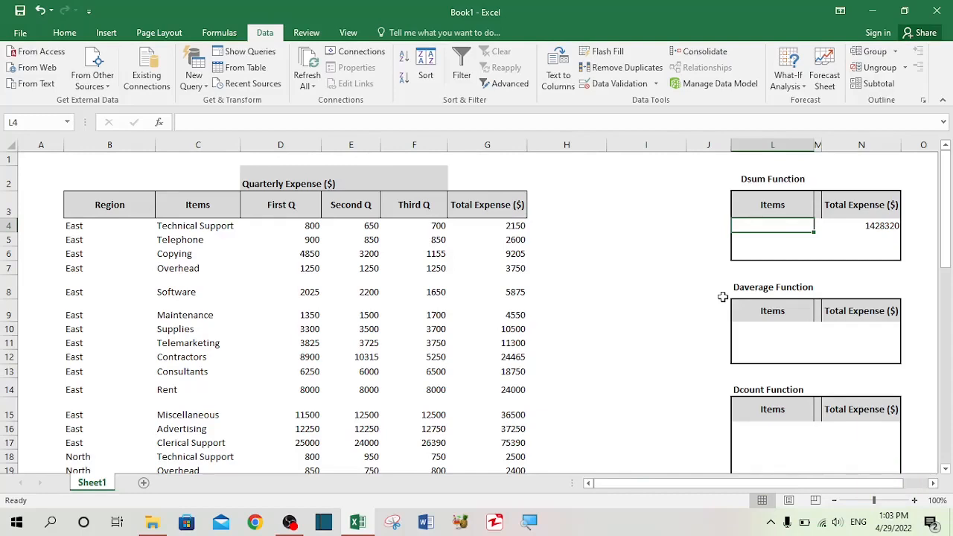
text(Telephone)
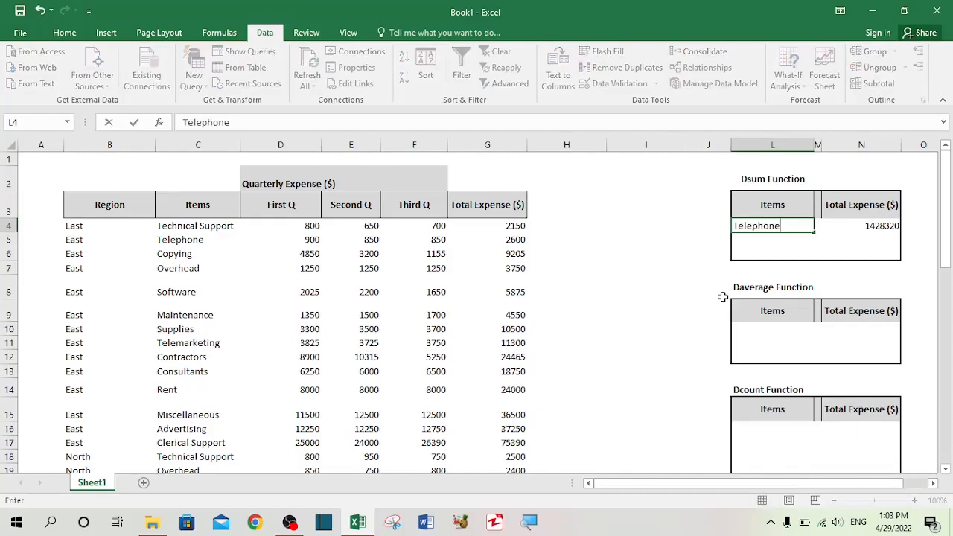
key(Return)
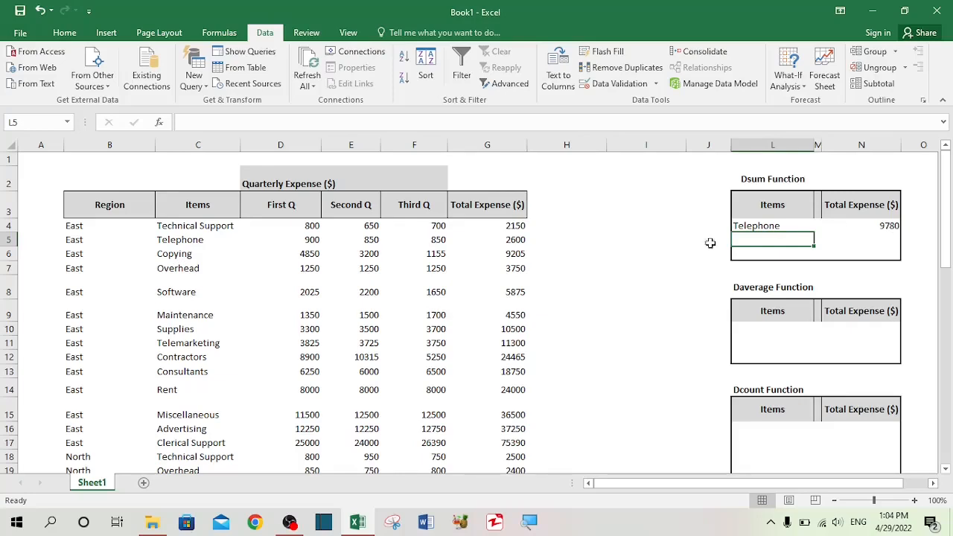
click(618, 238)
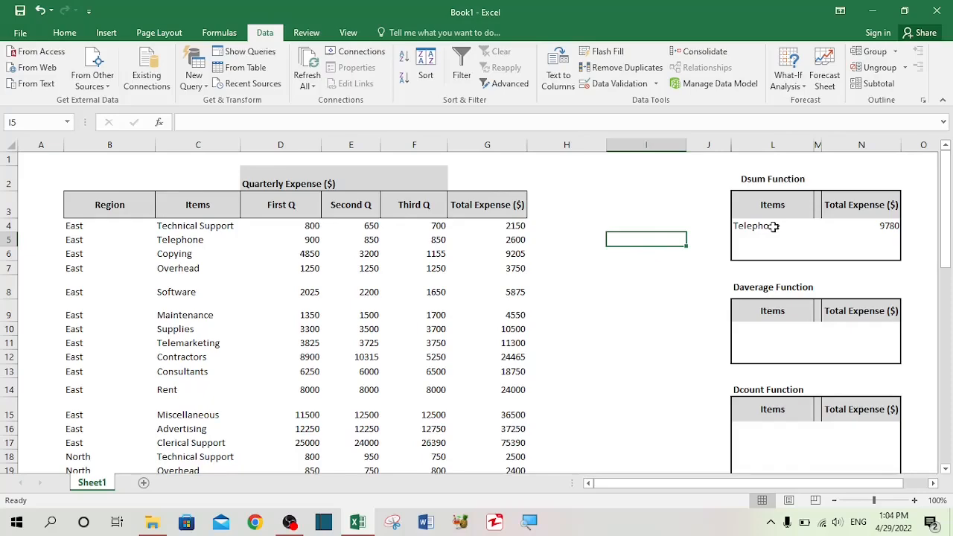
Copy all item names of the expense table's Items column, without the header, into column I starting at I3.
click(192, 224)
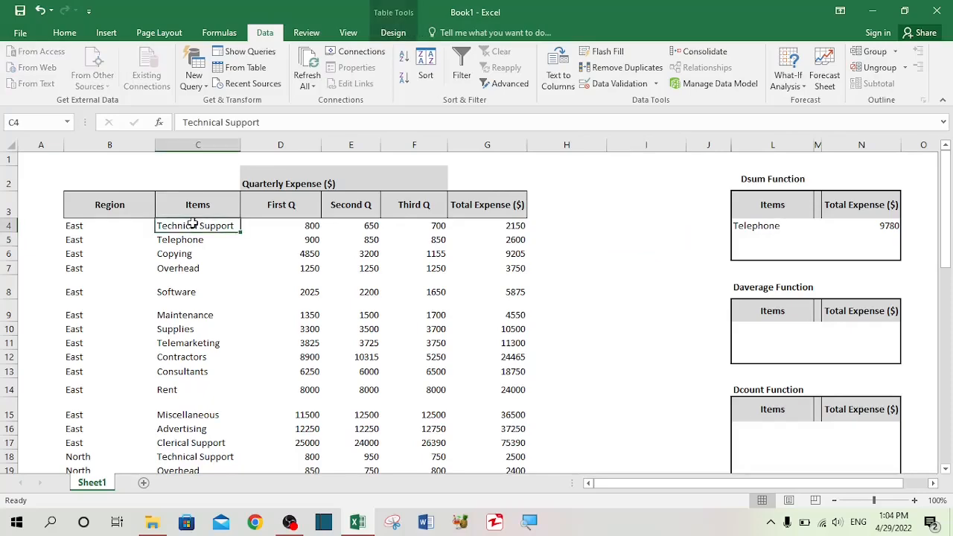
key(ctrl+shift+Down)
key(ctrl+c)
scroll(558, 264, up, 13)
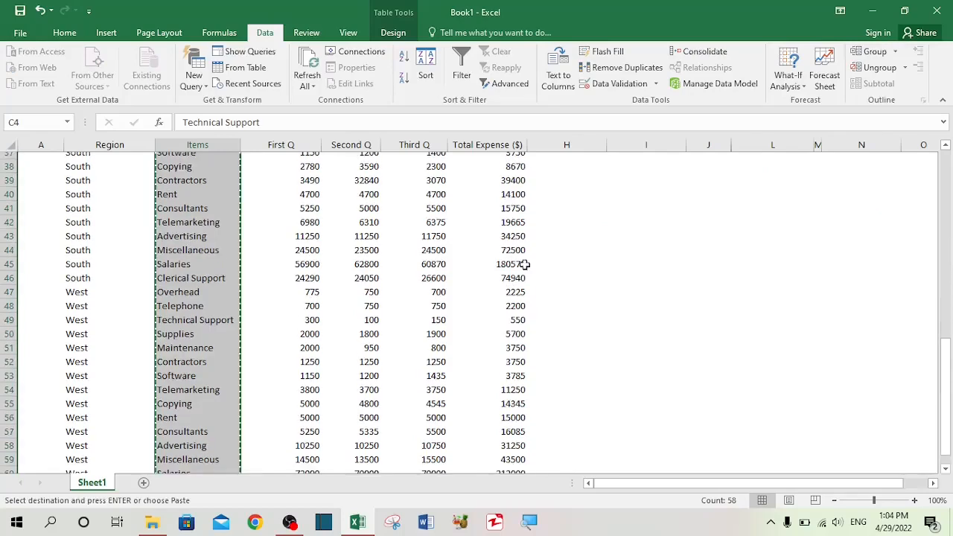
click(634, 206)
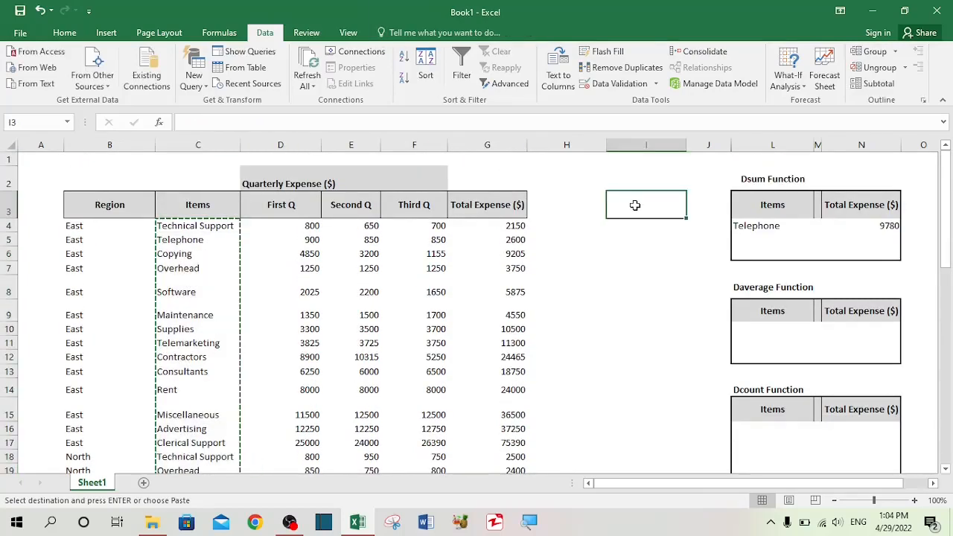
key(ctrl+v)
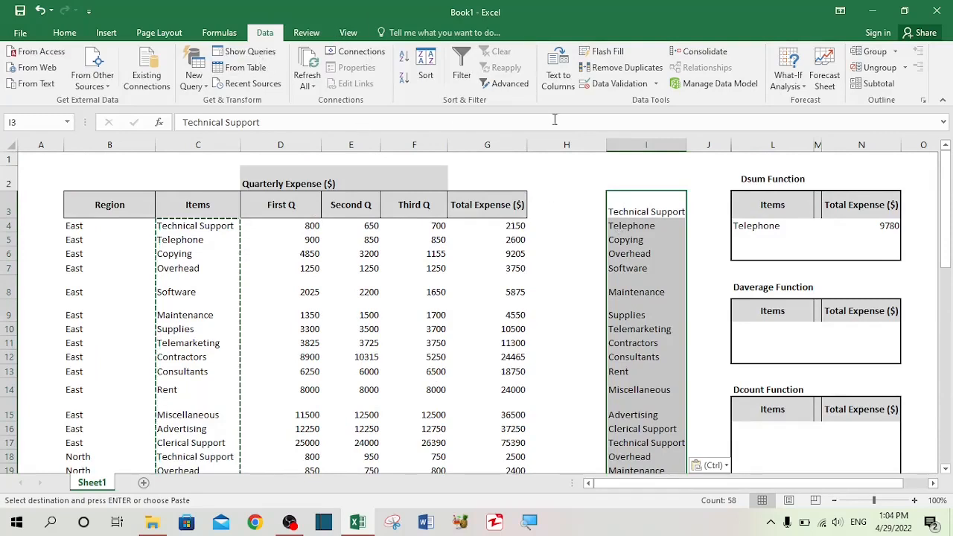
Remove the duplicate item names from the pasted list in column I.
click(618, 68)
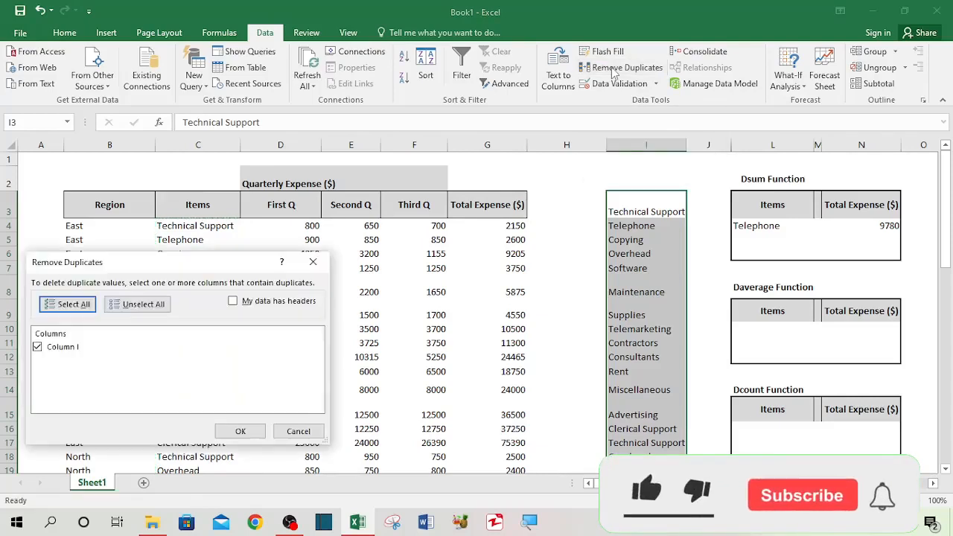
click(251, 433)
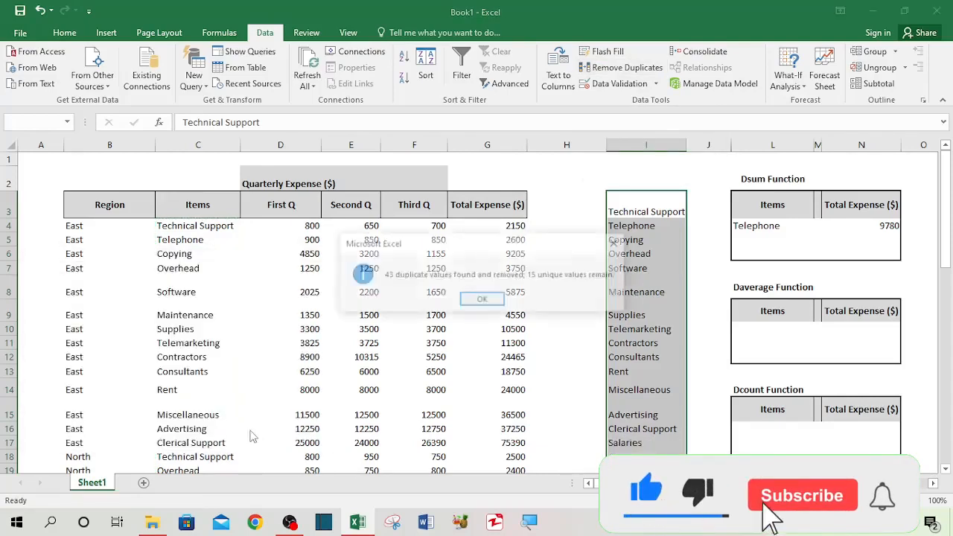
click(485, 298)
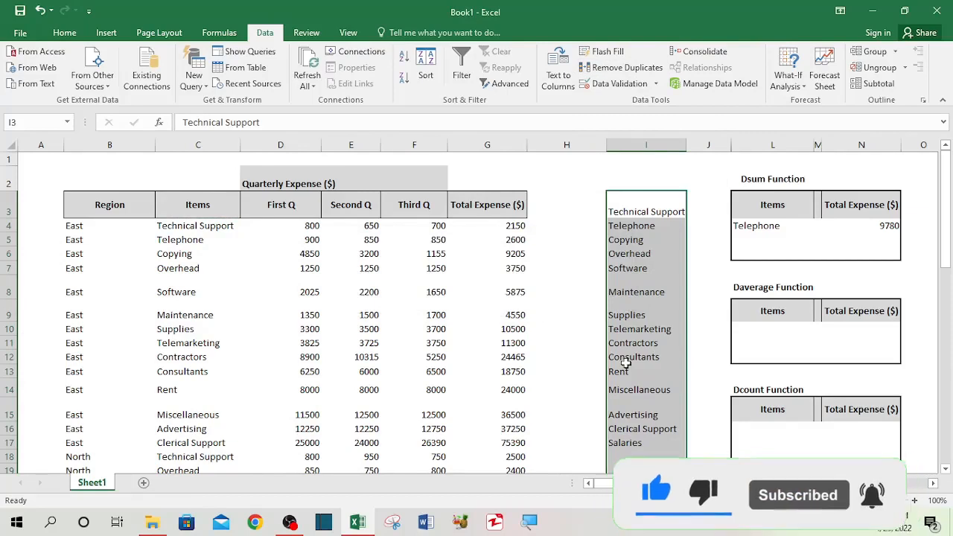
click(646, 266)
click(648, 212)
drag(647, 213, 651, 440)
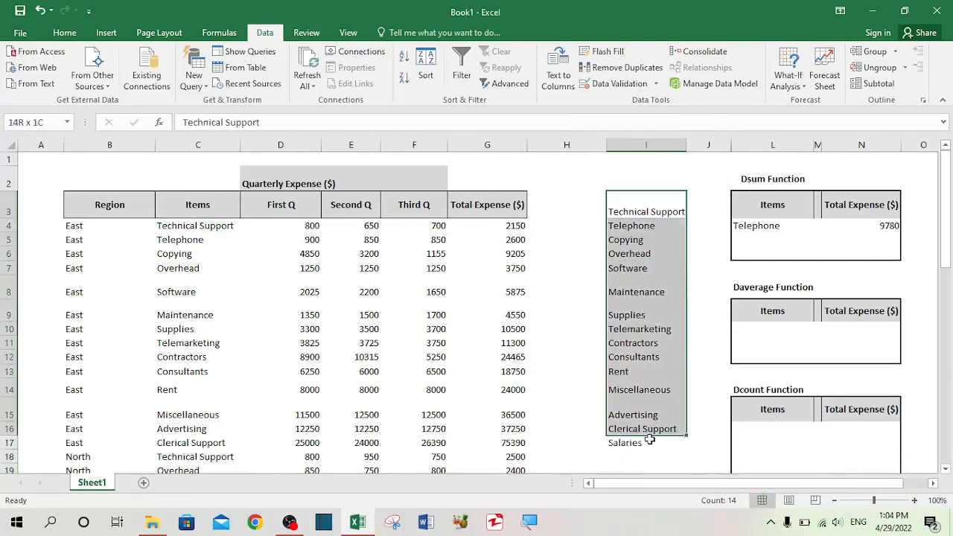
Add list data validation to criterion cell L4 of the Dsum Function table, using the unique item names in I3:I17 as the source.
click(771, 226)
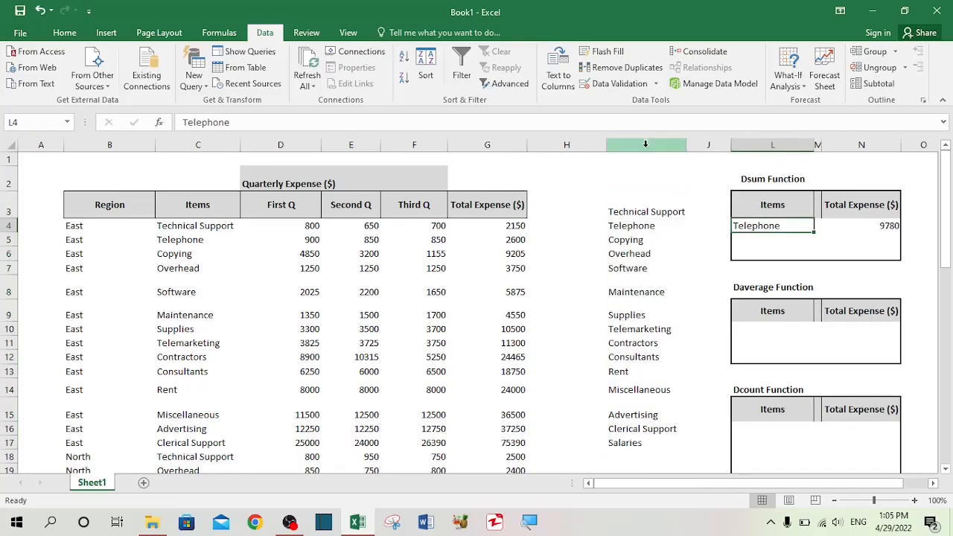
click(658, 85)
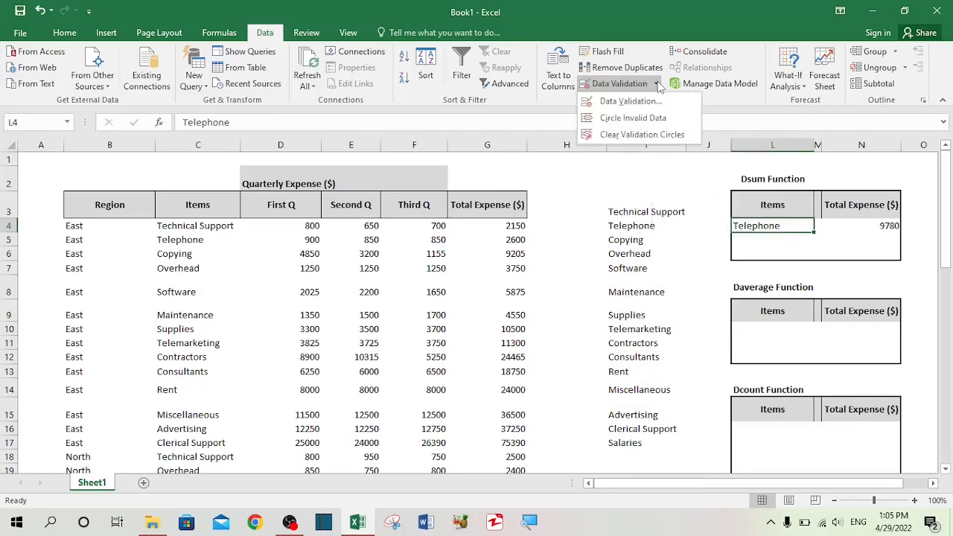
click(629, 101)
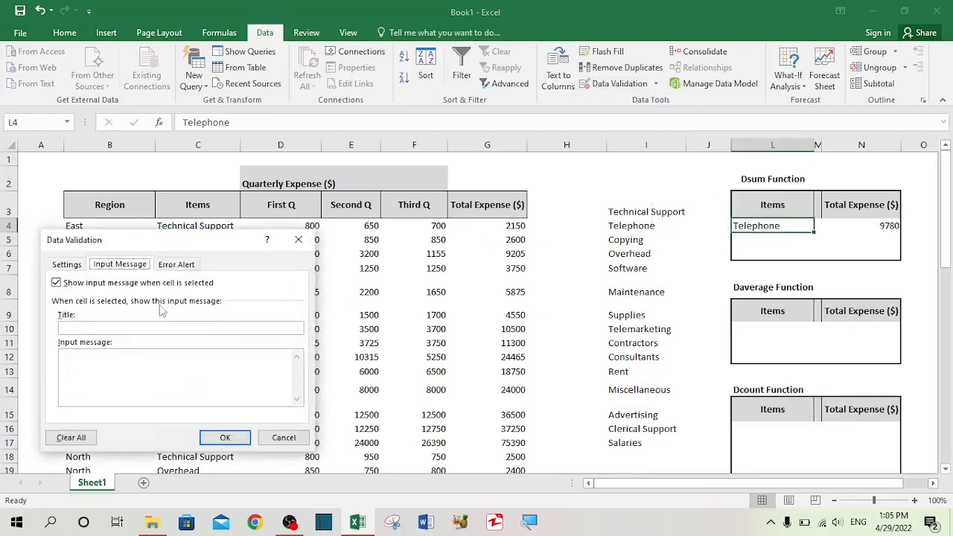
click(67, 264)
click(90, 310)
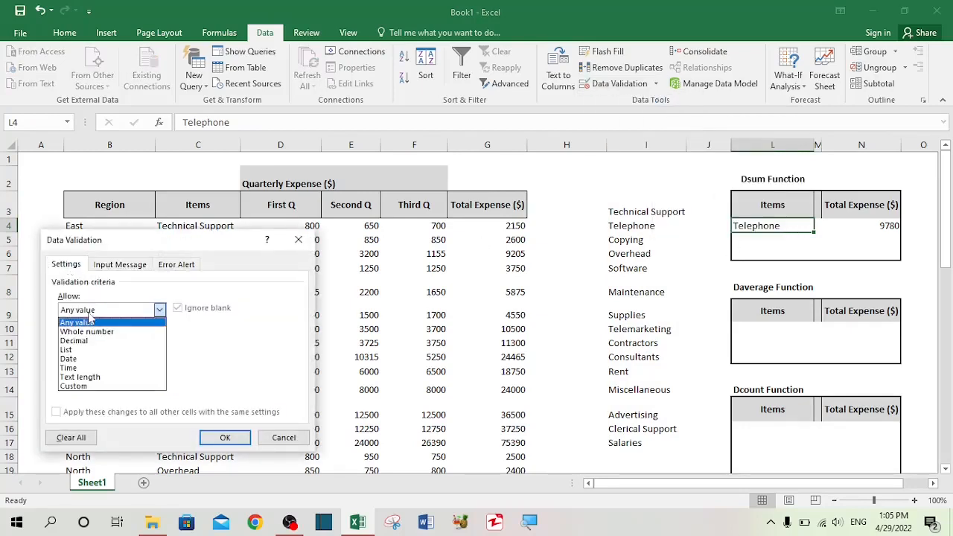
click(105, 350)
click(102, 364)
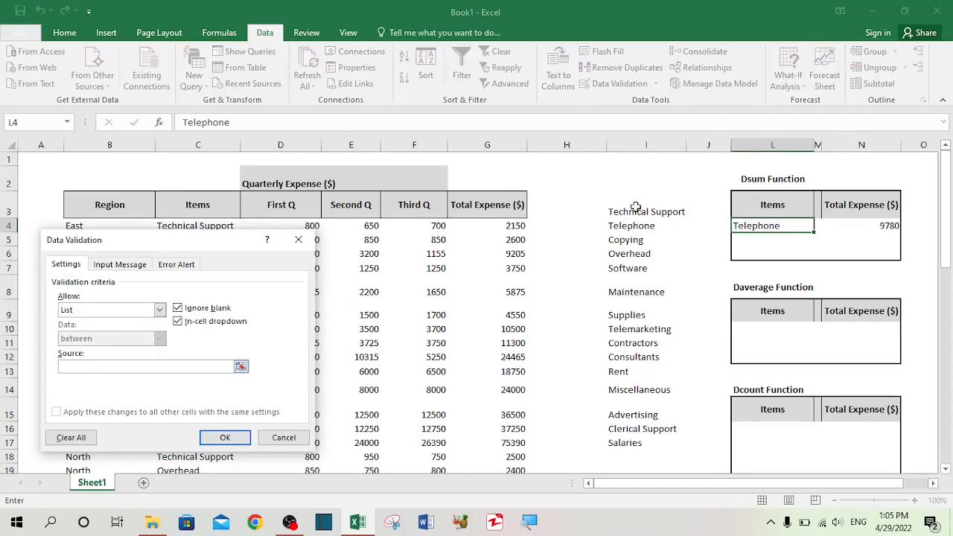
drag(632, 211, 630, 442)
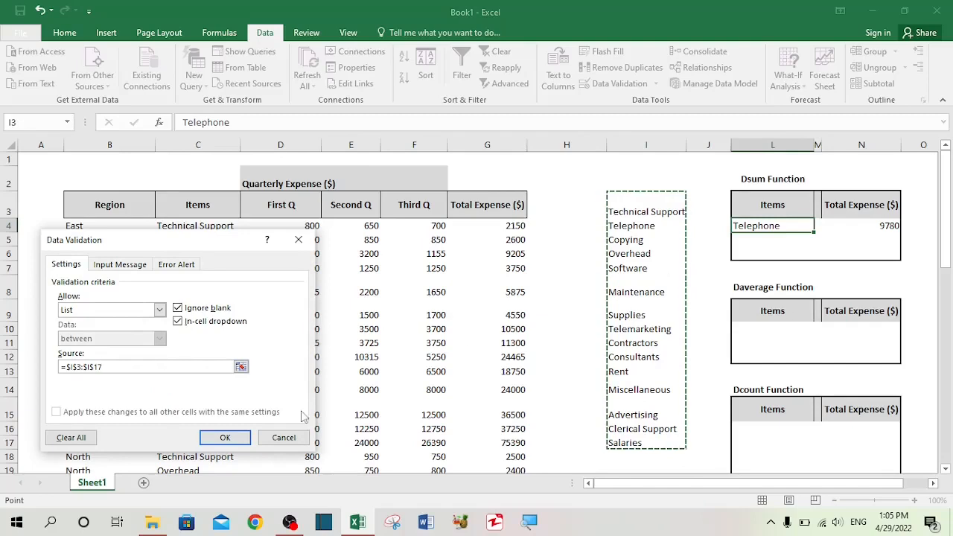
Give L4's validation an input message titled Items reading "Please select one of the itmes from the list", and choose Software from its dropdown.
click(119, 264)
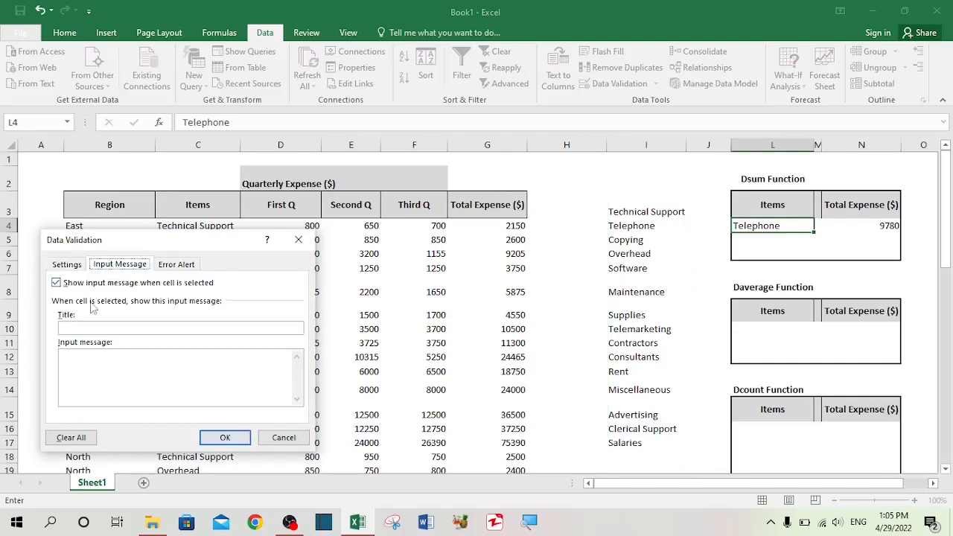
click(96, 328)
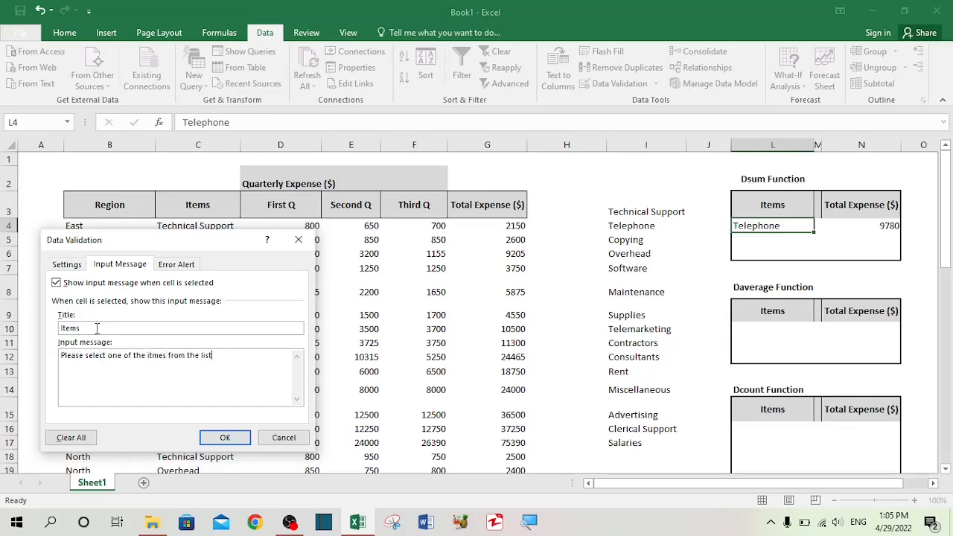
click(224, 440)
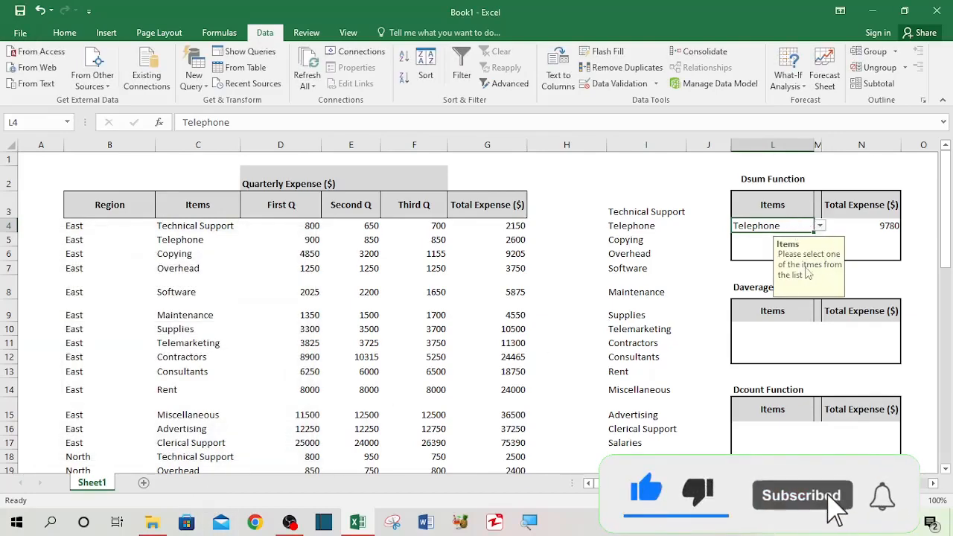
click(821, 227)
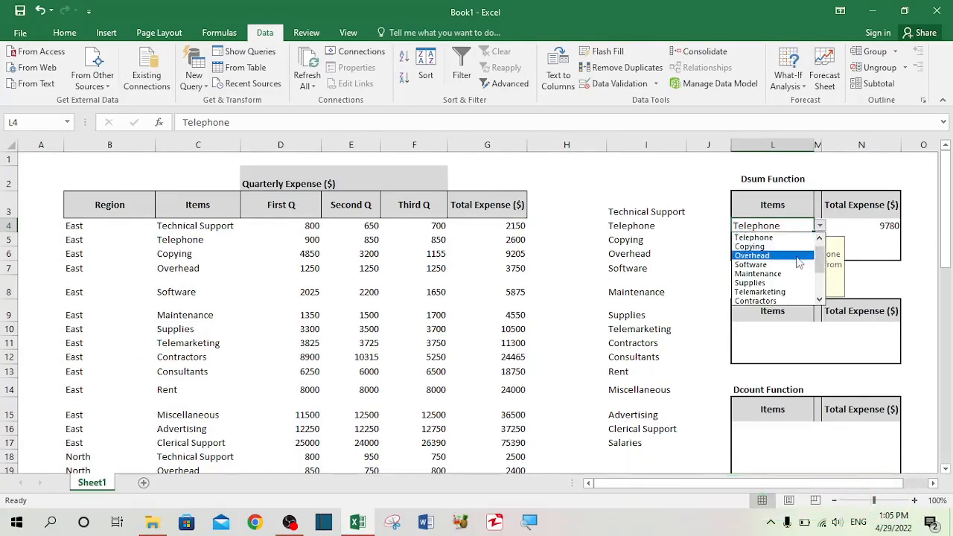
click(752, 265)
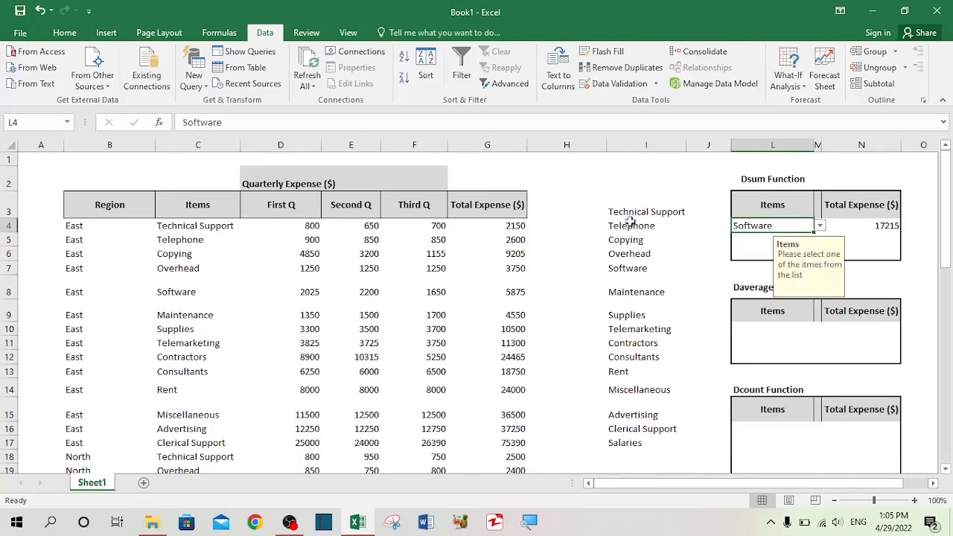
Hide column I, which holds the helper list of unique item names.
click(639, 146)
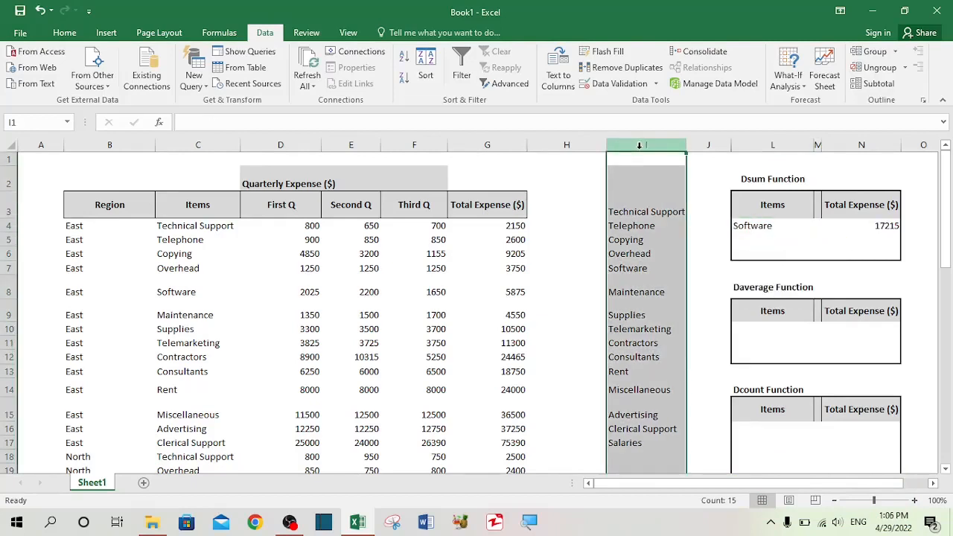
right_click(639, 145)
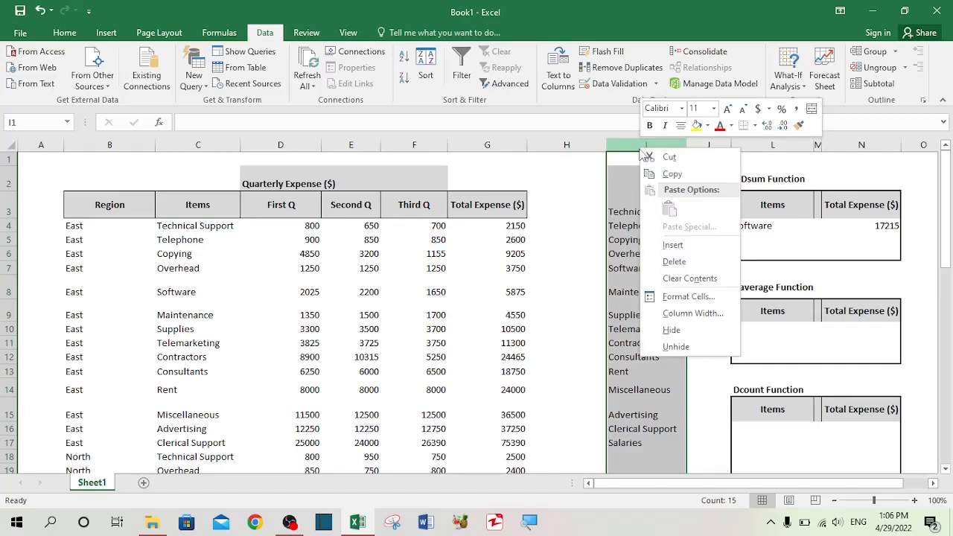
click(687, 330)
click(759, 251)
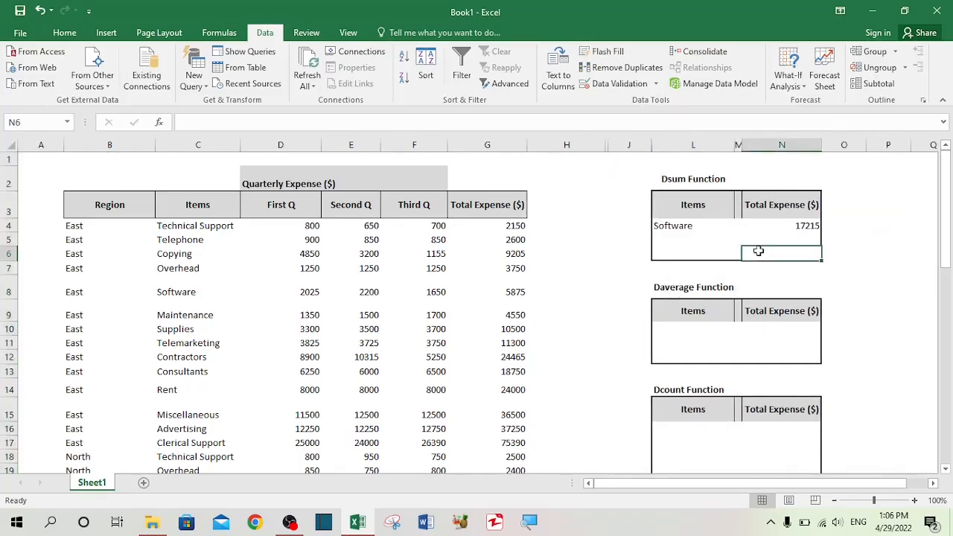
Copy the Dsum Function table's item dropdown from L4 to L10 and its formula from N4 to N10 in the Daverage Function table.
click(704, 231)
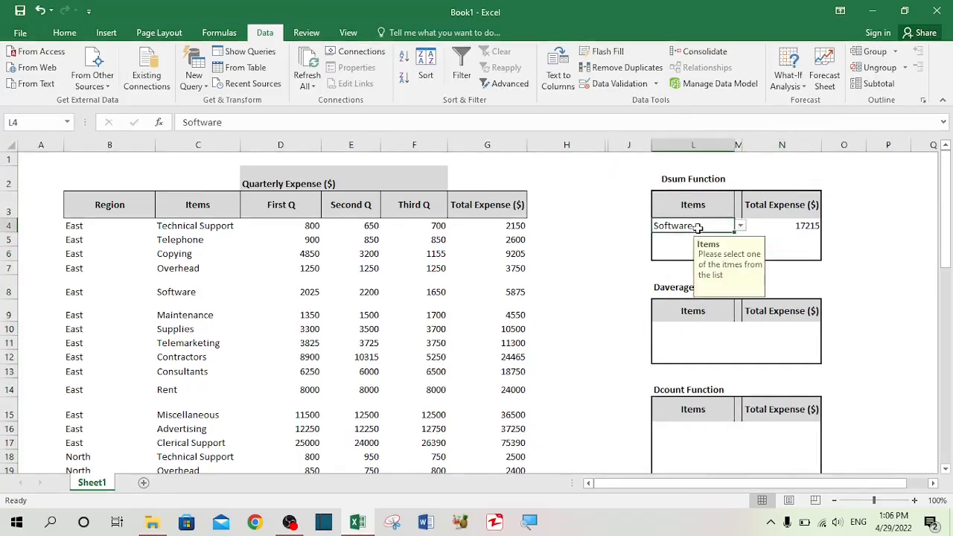
click(698, 335)
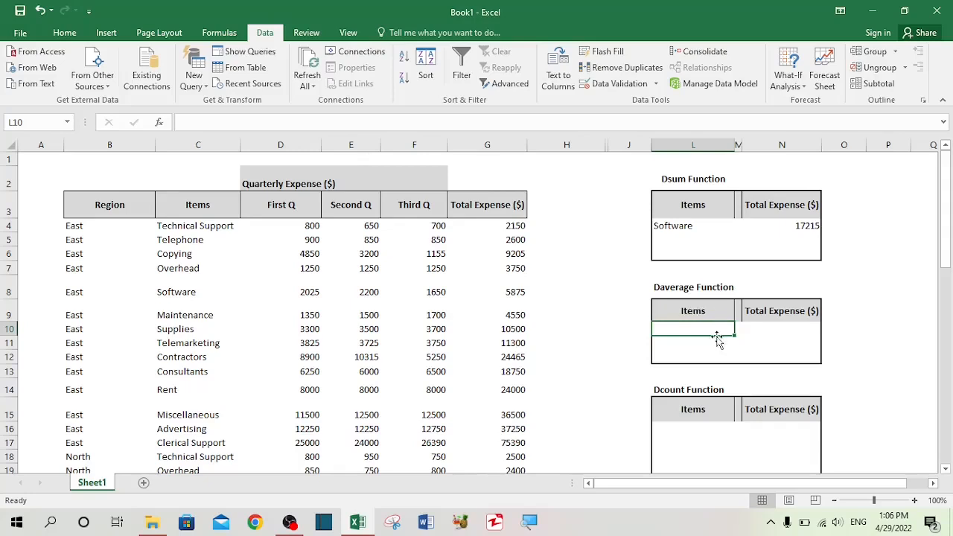
click(691, 228)
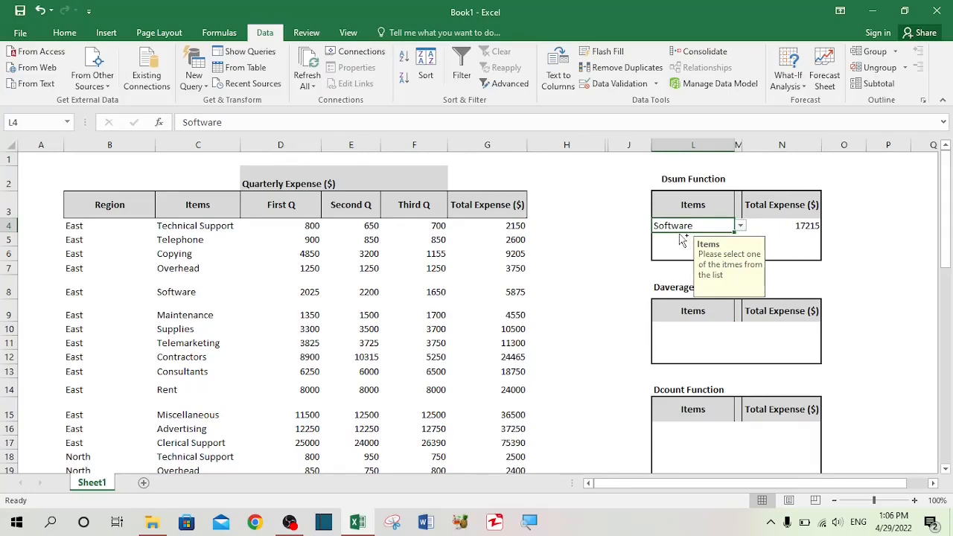
drag(680, 234, 691, 329)
click(780, 225)
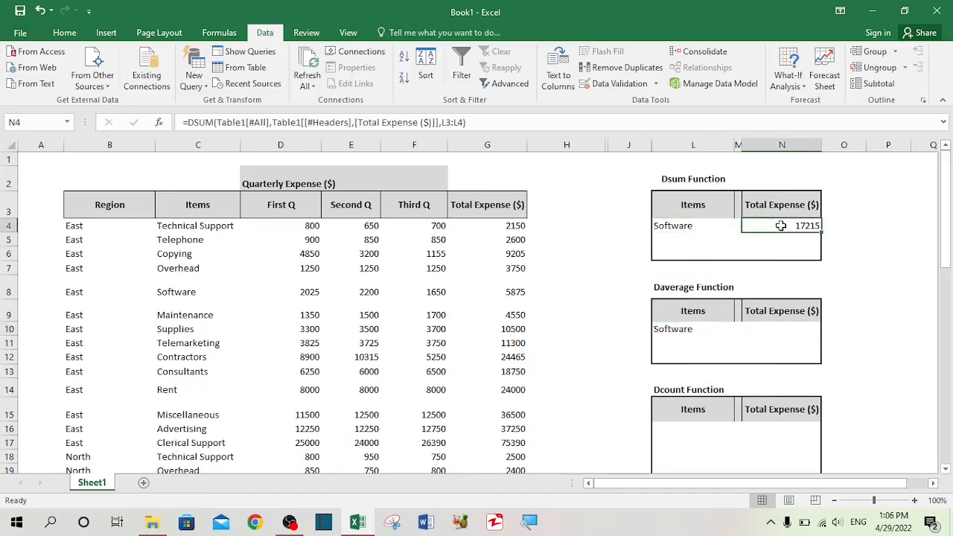
drag(785, 235, 791, 328)
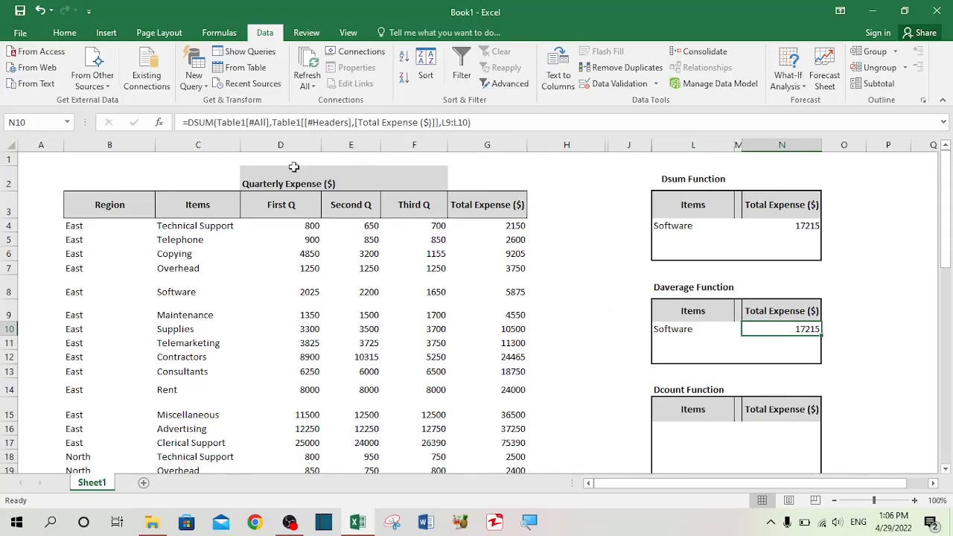
Replace DSUM with DAVERAGE in the N10 formula of the Daverage Function table, keeping its arguments.
click(215, 125)
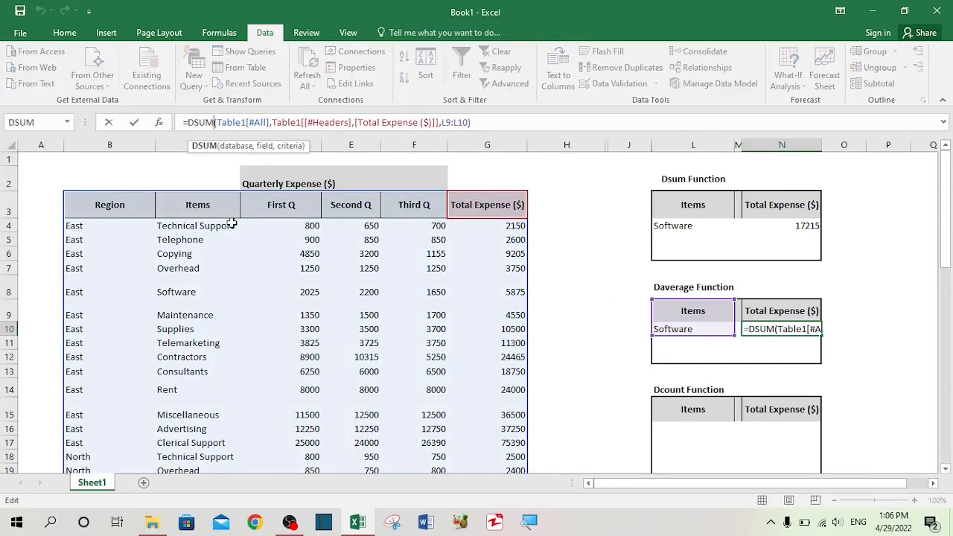
key(BackSpace)
key(BackSpace)
key(BackSpace)
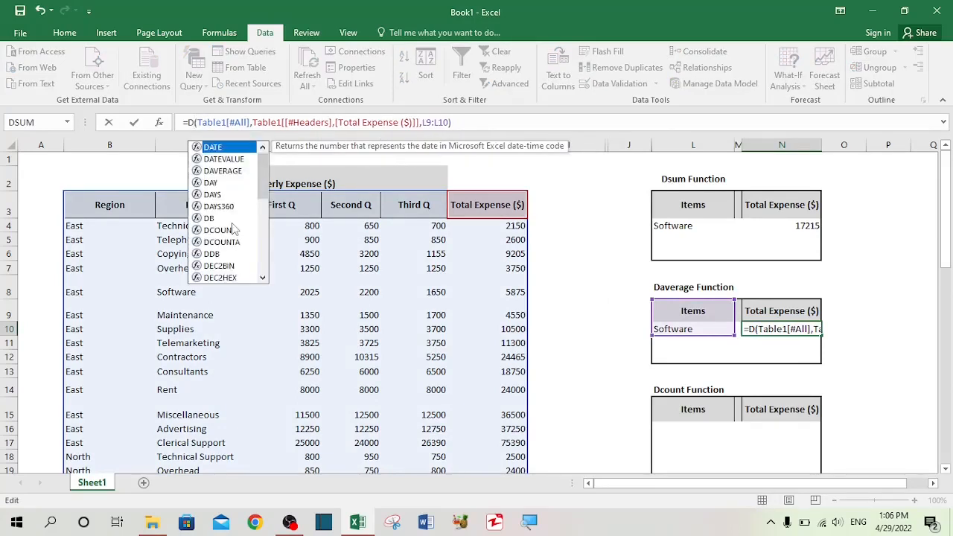
text(ave)
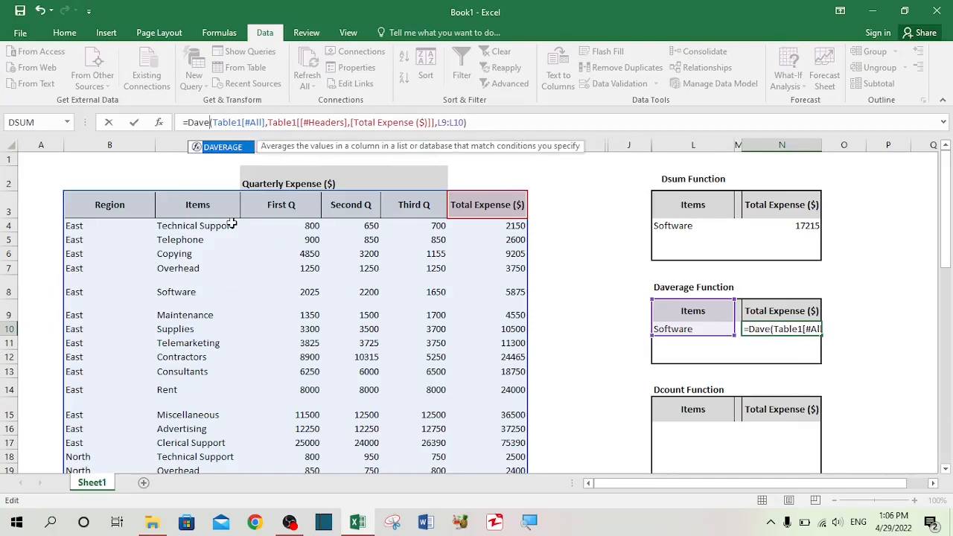
text(rage)
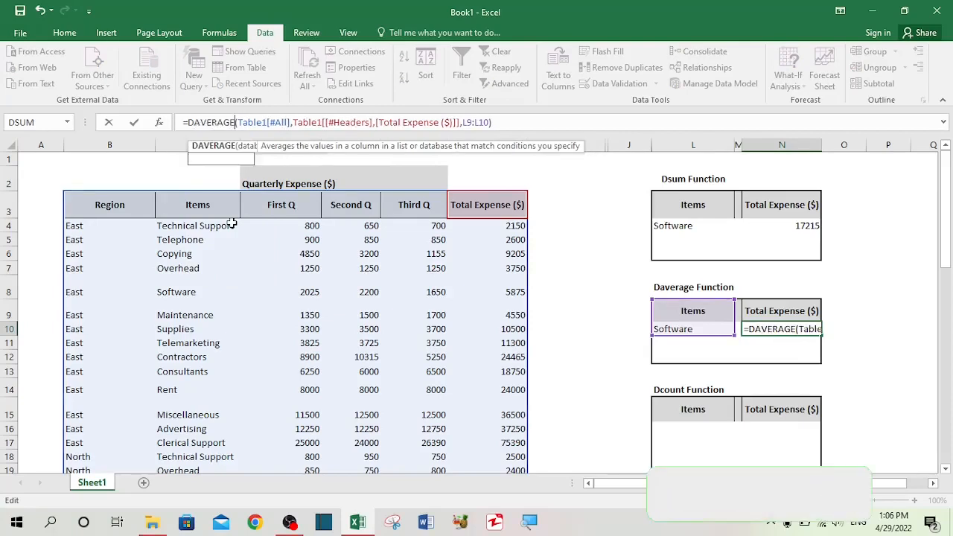
key(Return)
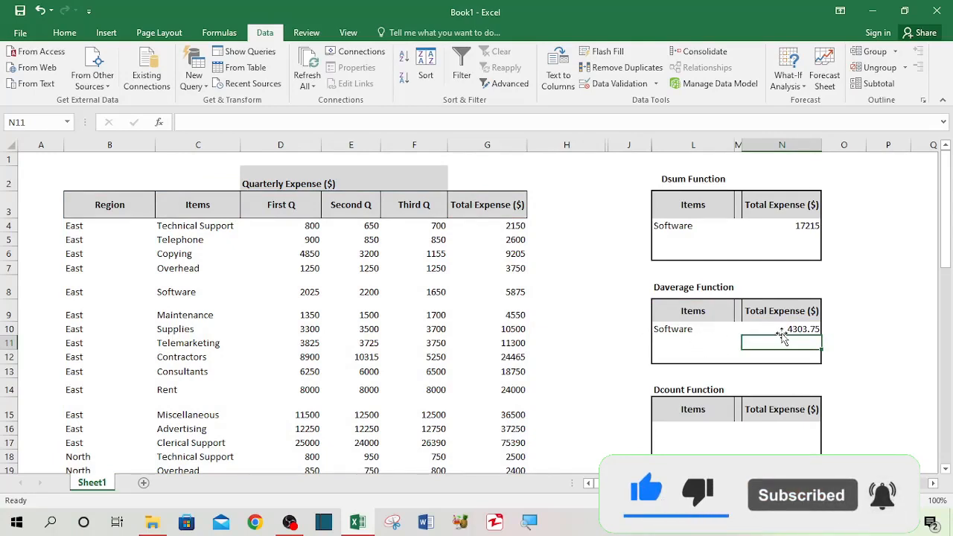
Choose Supplies from the item dropdown in L10 of the Daverage Function table.
click(660, 328)
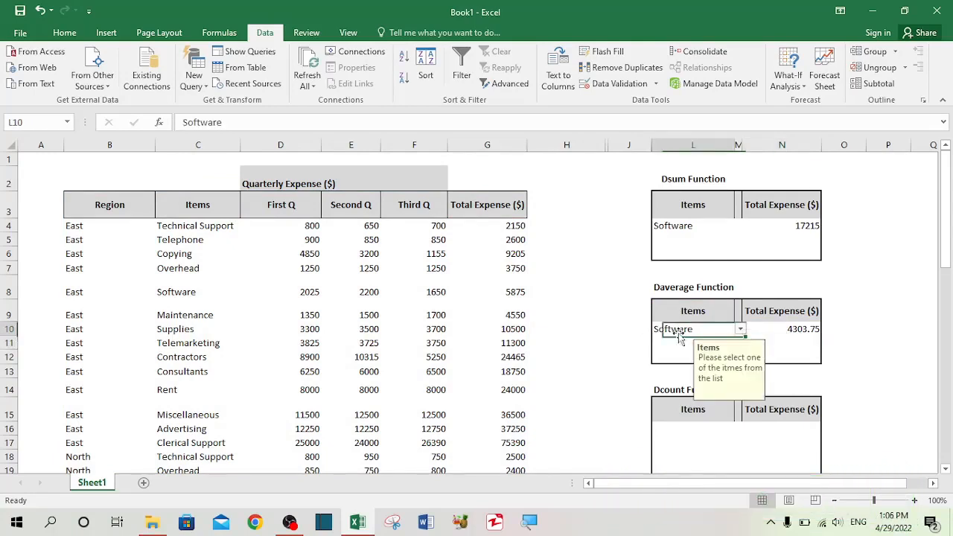
click(740, 329)
click(700, 359)
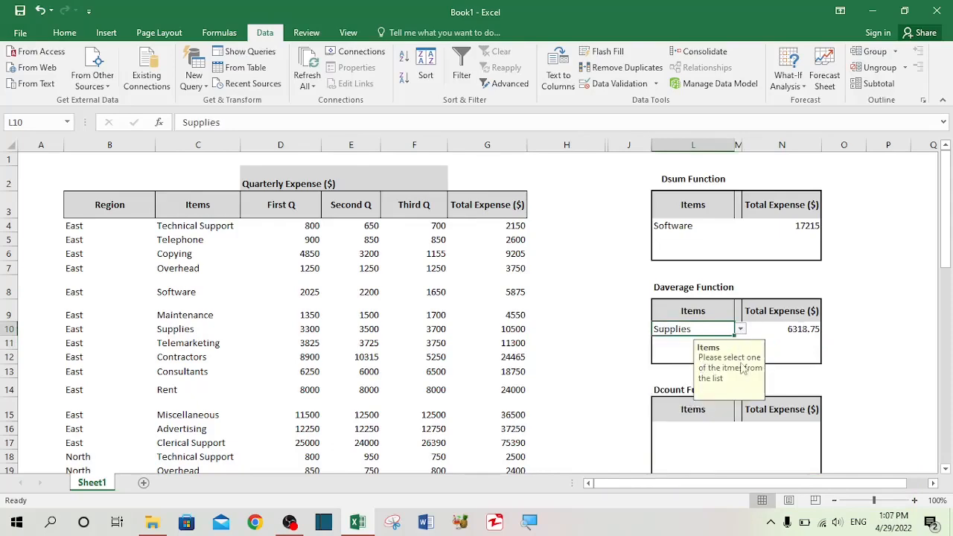
Copy the Daverage Function table's item dropdown from L10 to L16 and its formula from N10 to N16 in the Dcount Function table.
click(715, 429)
scroll(762, 421, down, 2)
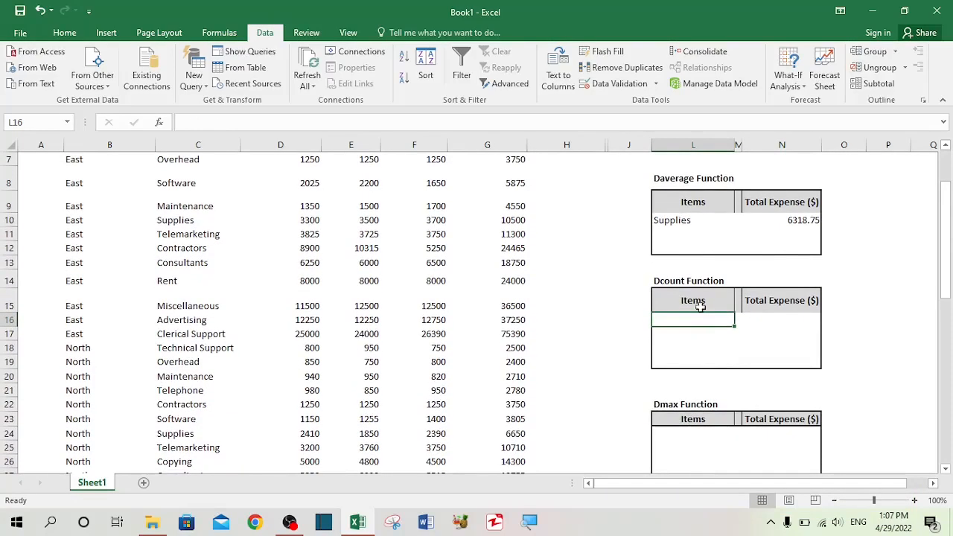
click(690, 221)
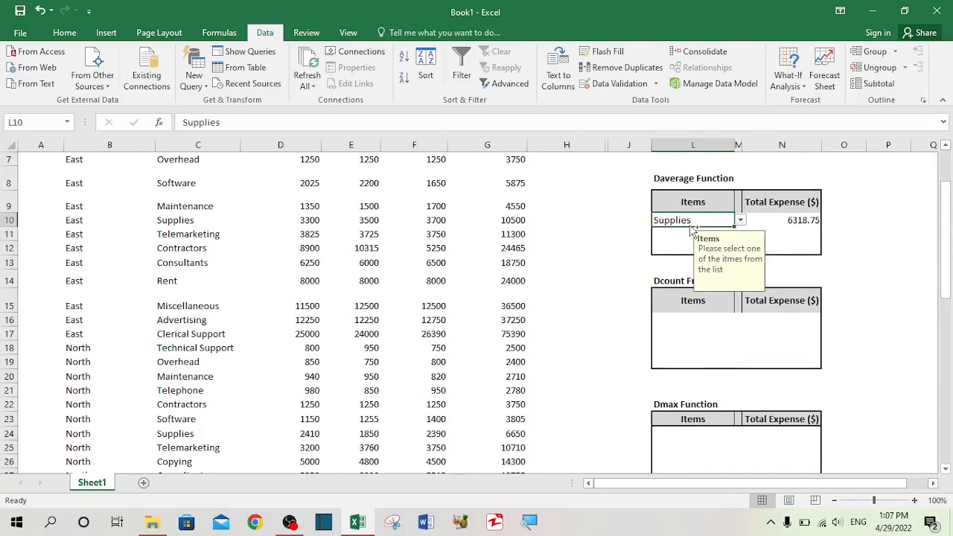
key(ctrl+c)
click(696, 316)
key(Return)
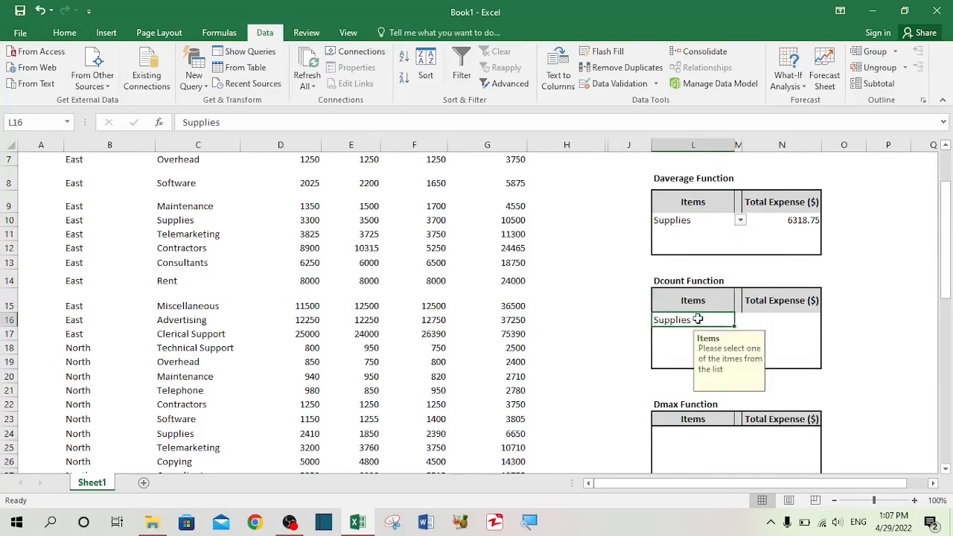
click(796, 223)
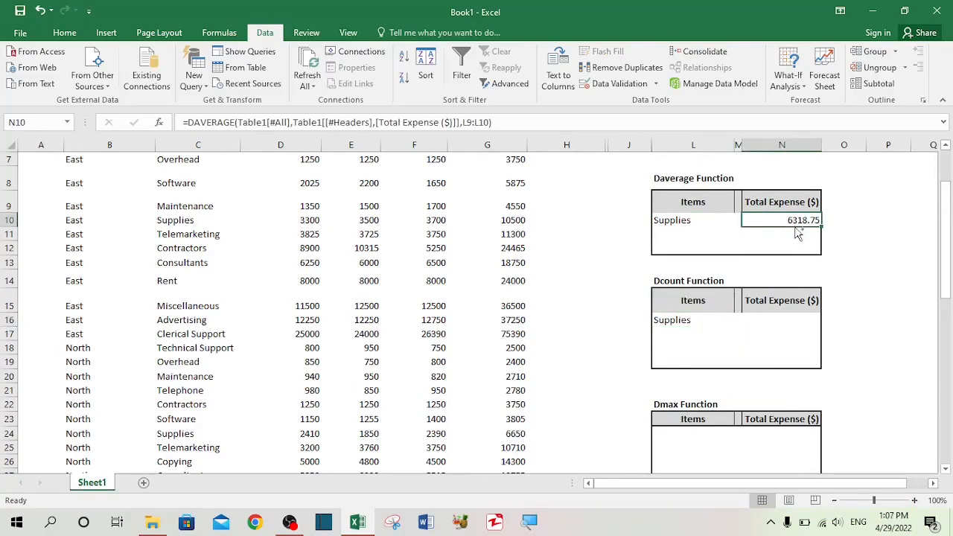
drag(798, 233, 800, 320)
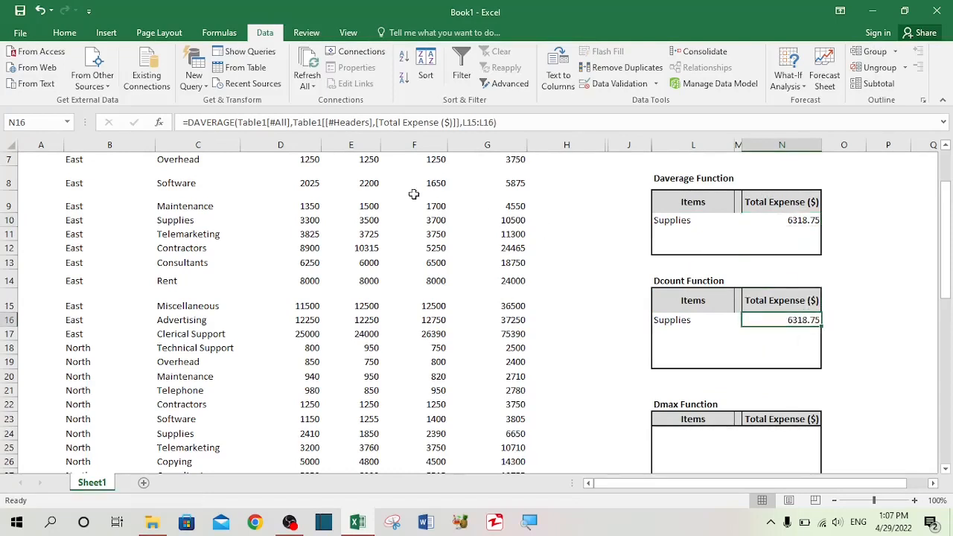
Replace DAVERAGE with DCOUNT in the N16 formula of the Dcount Function table, keeping its arguments.
click(236, 123)
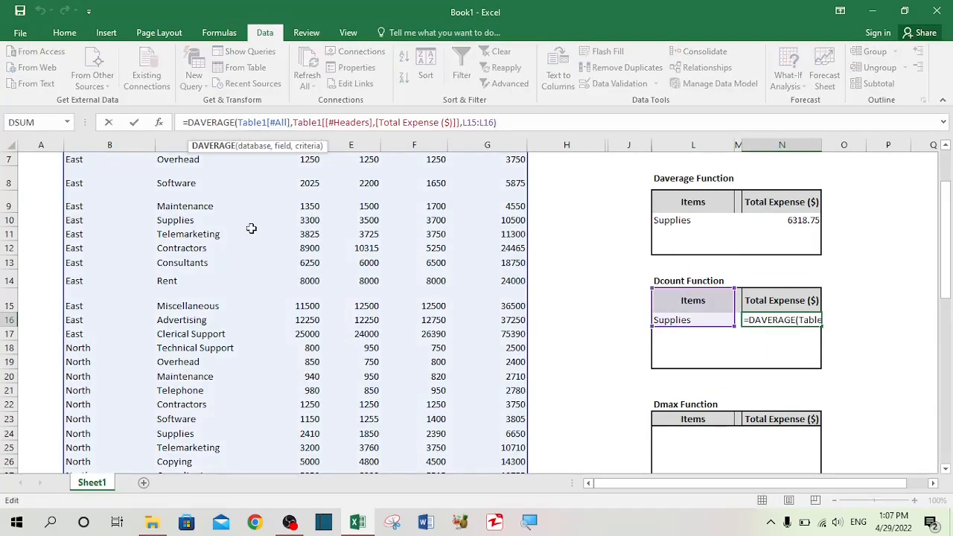
key(BackSpace)
key(BackSpace)
key(BackSpace)
key(BackSpace)
key(BackSpace)
key(BackSpace)
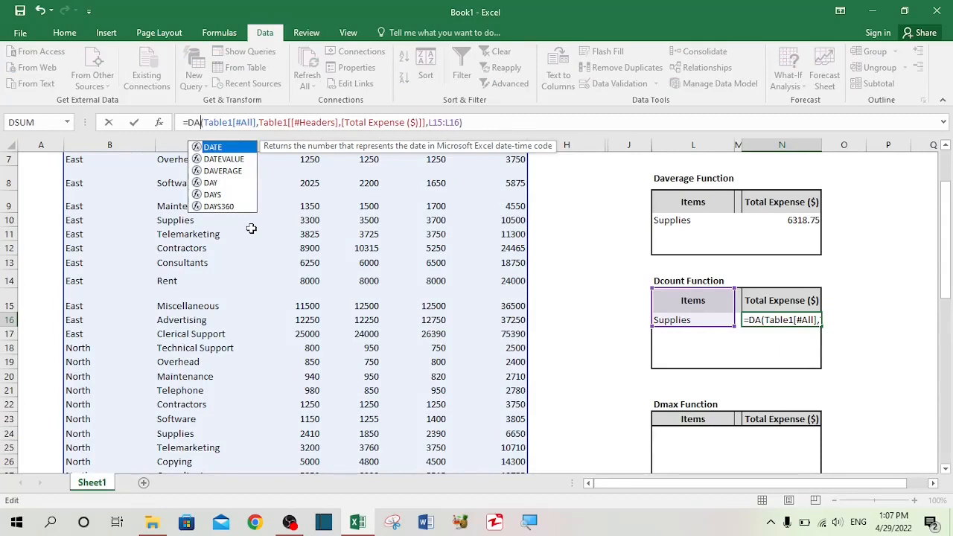
key(BackSpace)
text(cou)
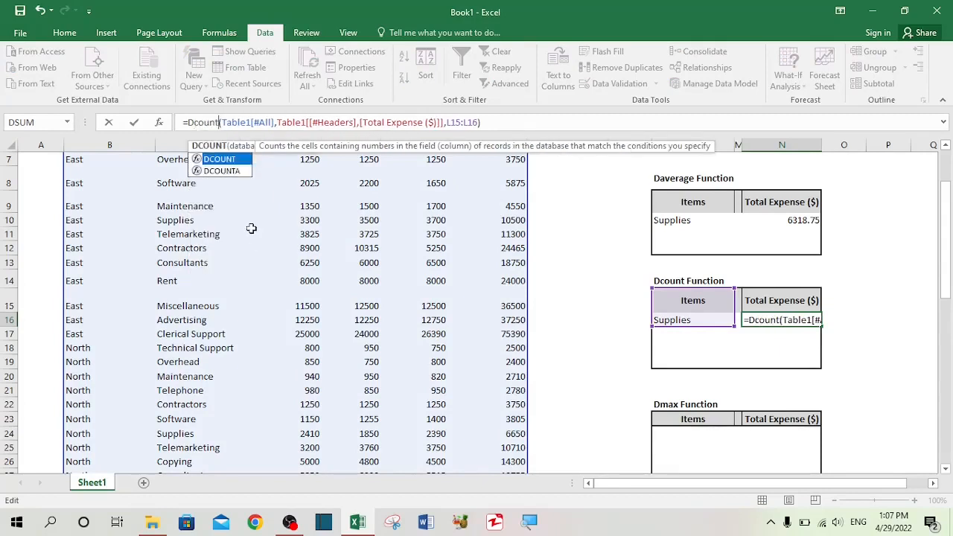
text(nt)
key(Return)
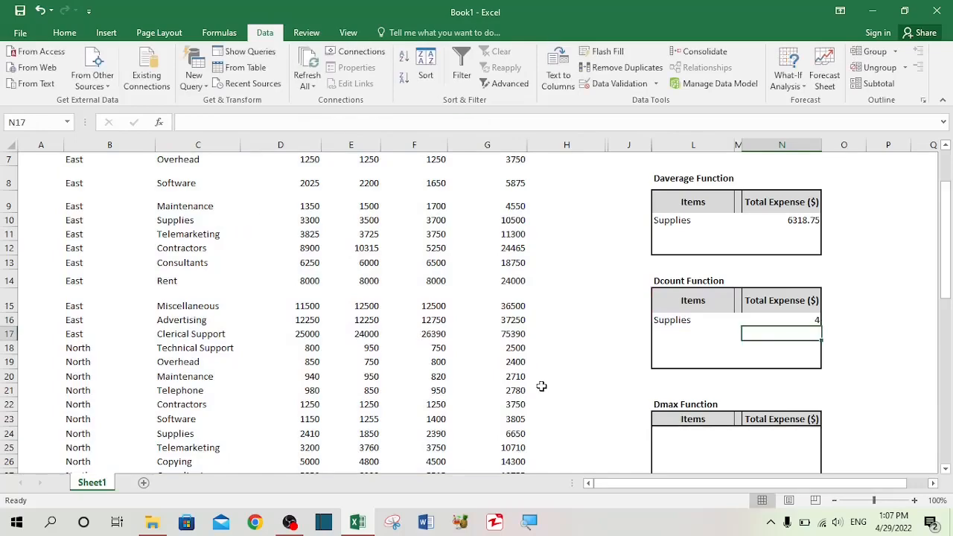
Copy the Dcount Function table's item dropdown from L16 to L24 and its formula from N16 to N24 in the Dmax Function table.
scroll(669, 241, down, 2)
click(675, 217)
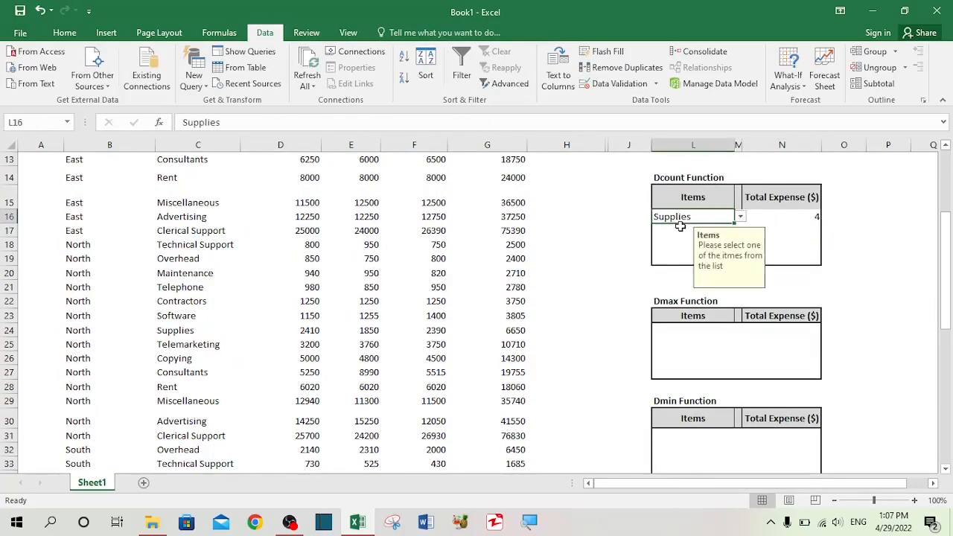
drag(685, 228, 678, 344)
click(769, 218)
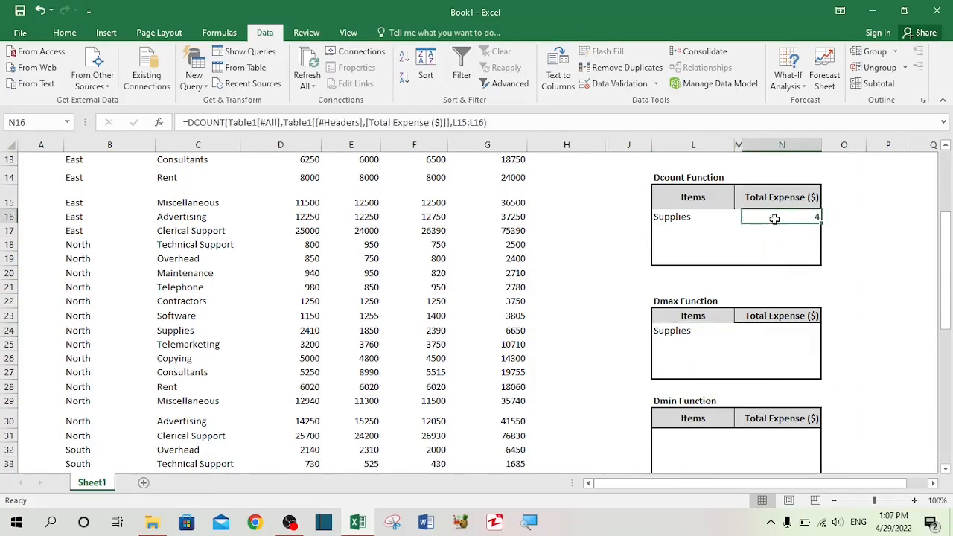
drag(776, 225, 789, 331)
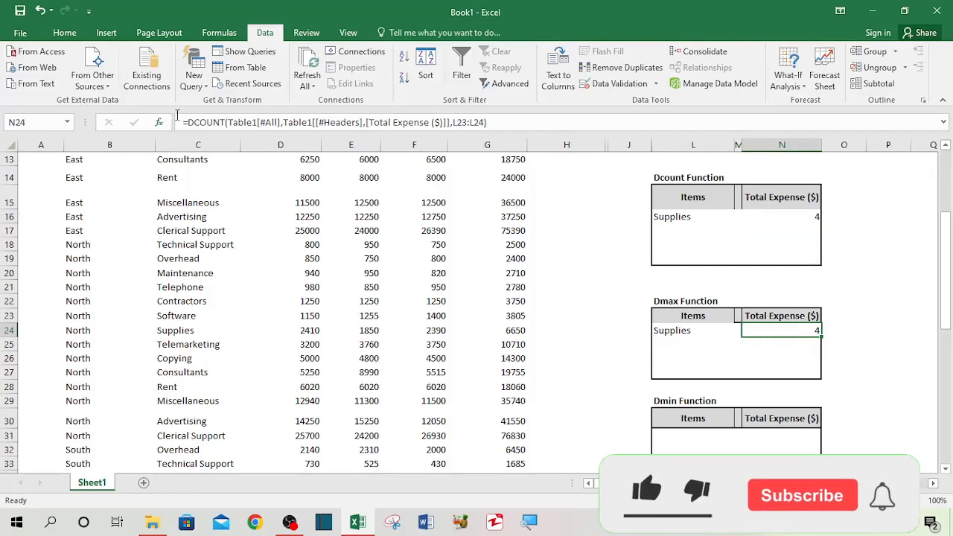
Replace DCOUNT with DMAX in the N24 formula of the Dmax Function table, keeping its arguments.
click(222, 123)
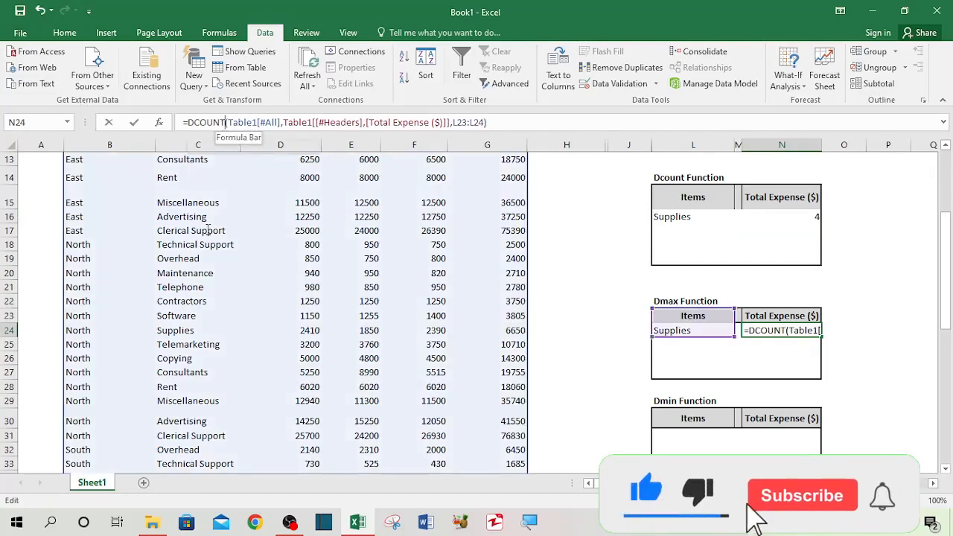
key(BackSpace)
key(BackSpace)
key(BackSpace)
key(BackSpace)
key(BackSpace)
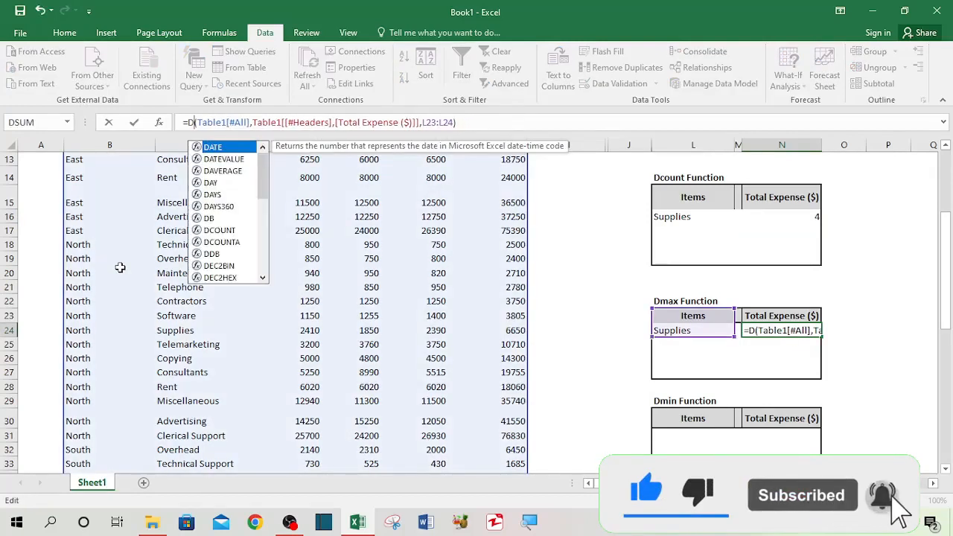
text(MAX)
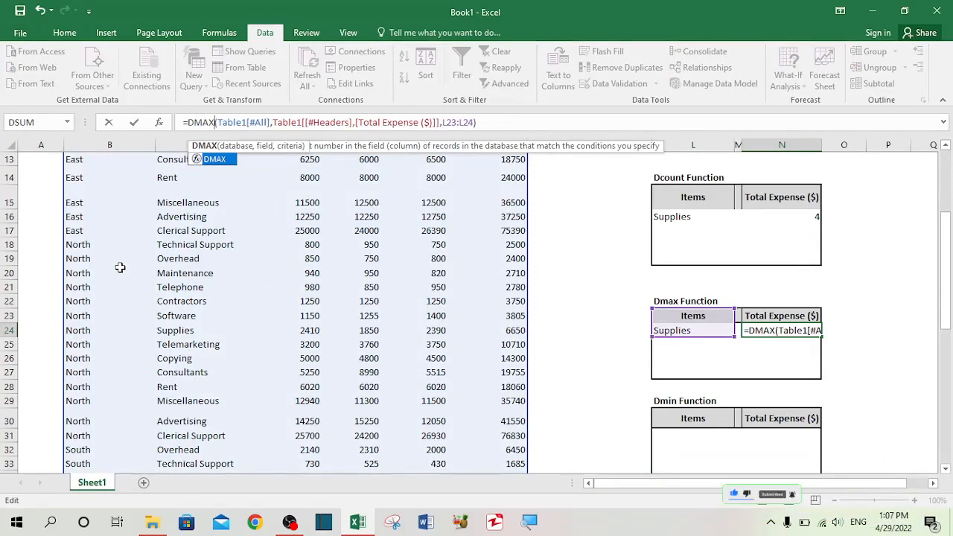
key(Return)
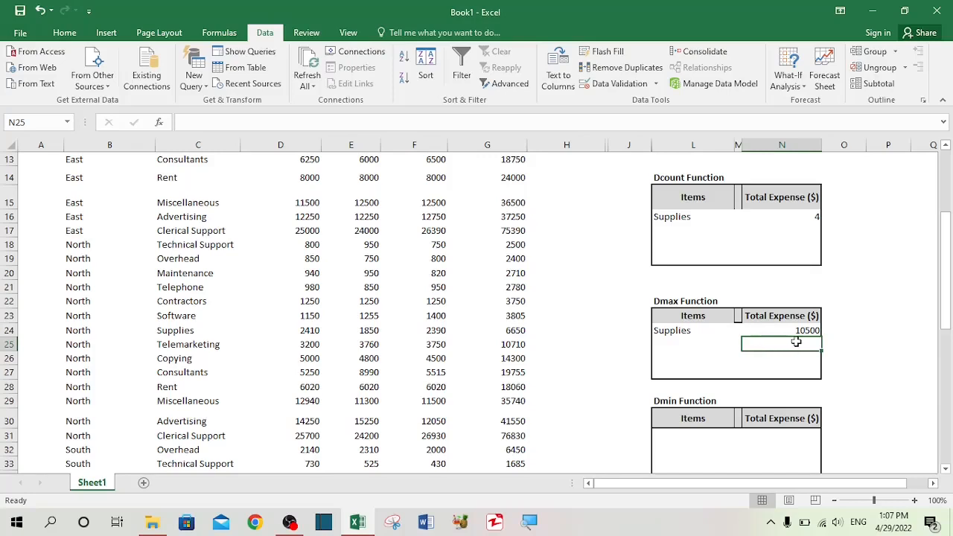
Choose Telemarketing from the item dropdown in L24 of the Dmax Function table.
click(715, 331)
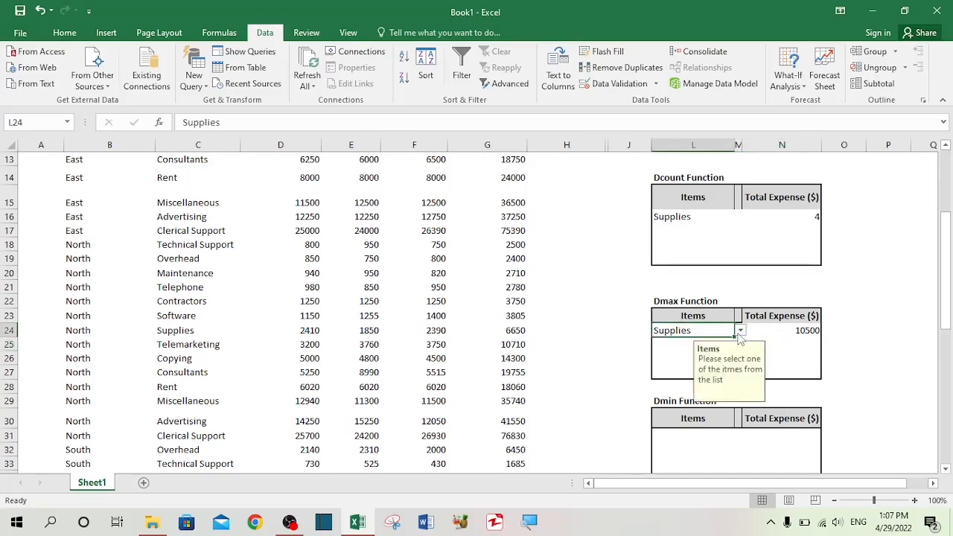
click(741, 330)
click(689, 354)
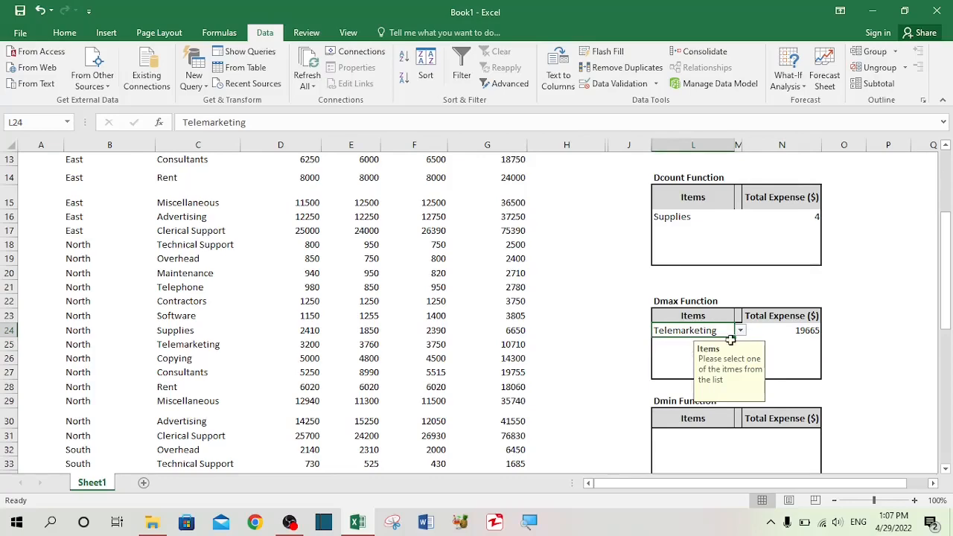
Copy the Dmax Function table's item dropdown from L24 to L31 and its formula from N24 to N31 in the Dmin Function table.
scroll(861, 366, down, 3)
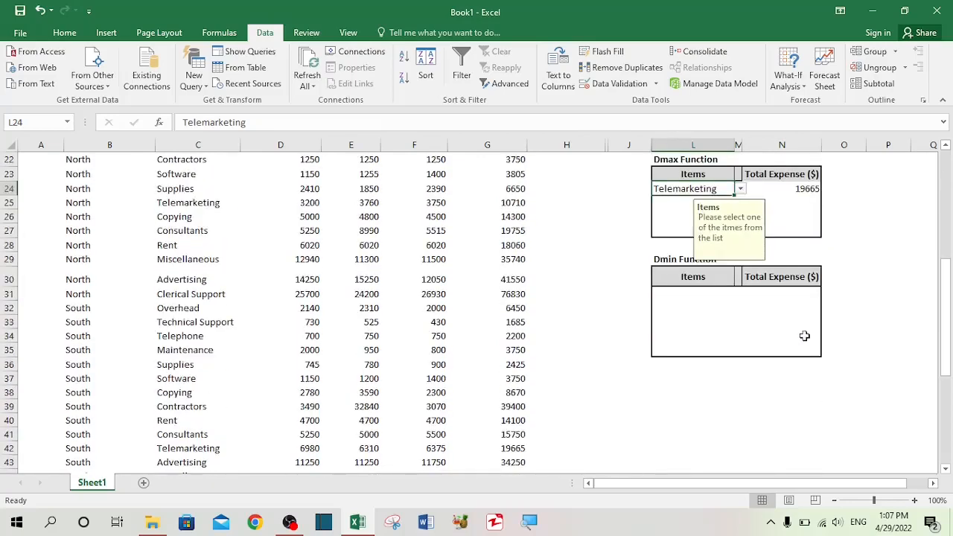
click(700, 292)
click(685, 191)
drag(693, 199, 692, 297)
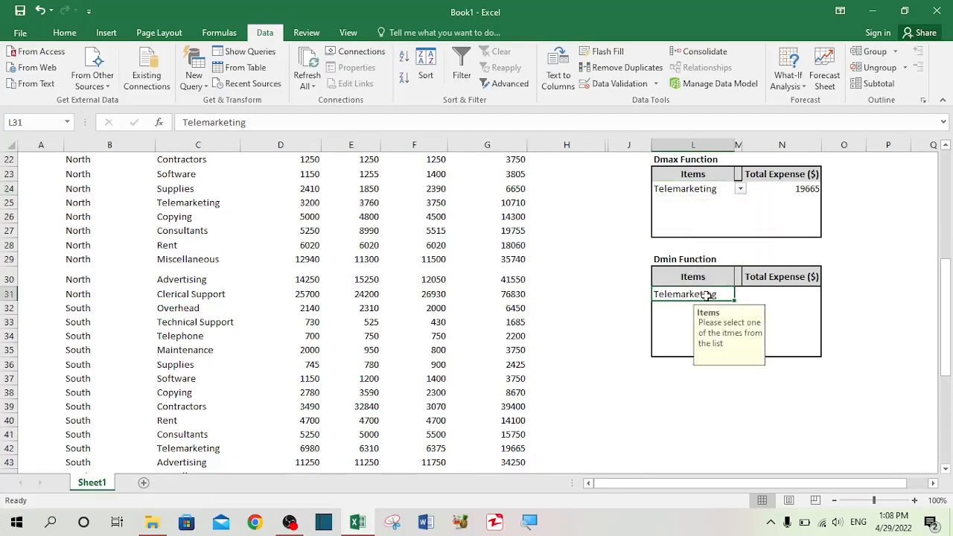
click(797, 188)
drag(800, 200, 794, 293)
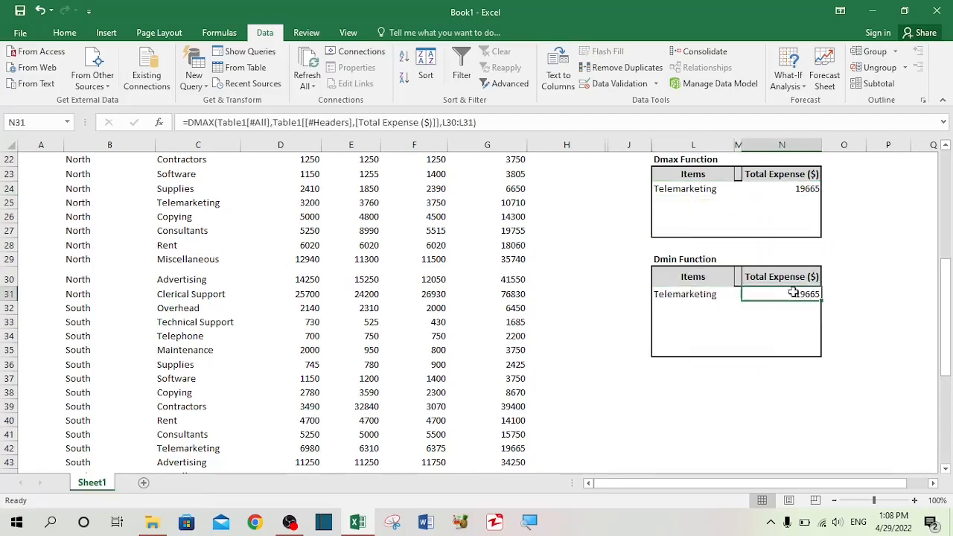
Replace DMAX with DMIN in the N31 formula of the Dmin Function table, keeping its arguments.
click(691, 298)
click(782, 295)
click(215, 123)
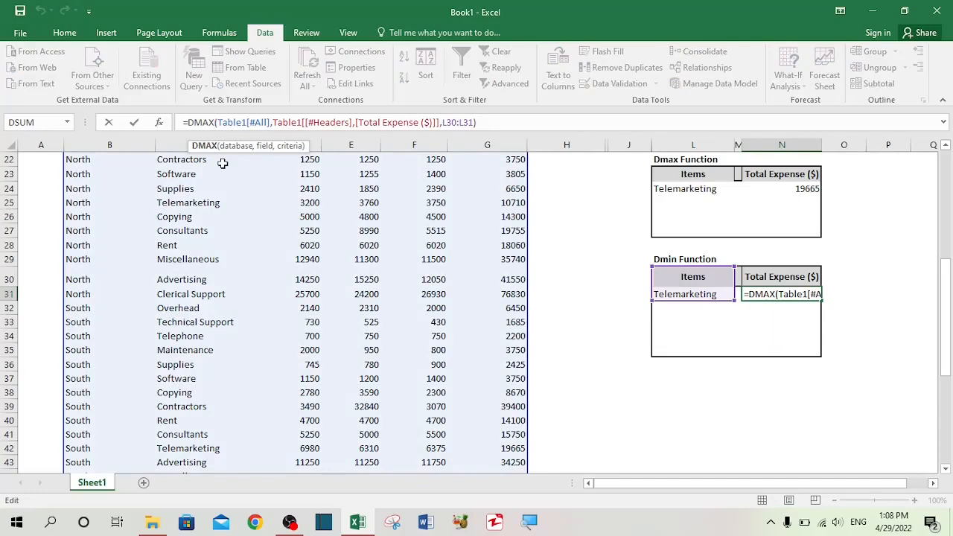
key(BackSpace)
key(BackSpace)
text(in)
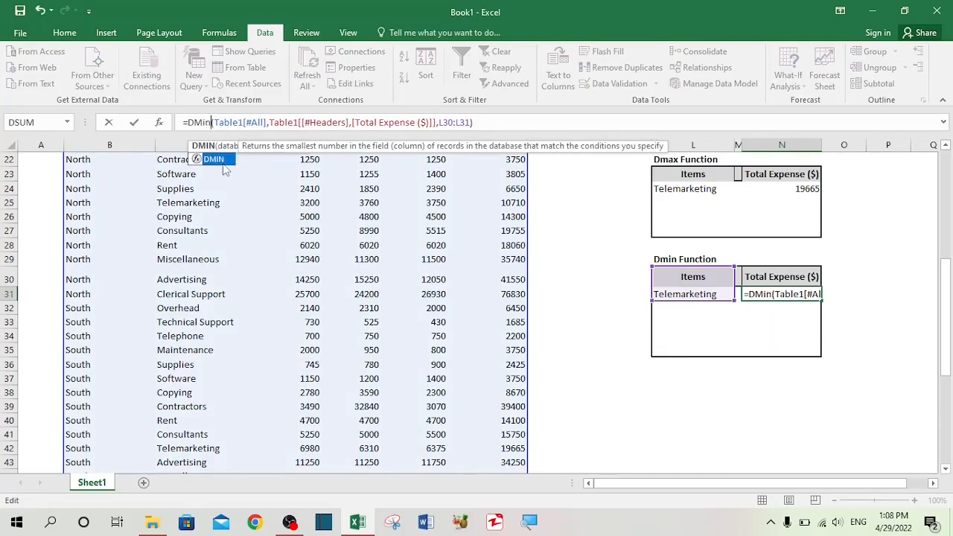
key(Return)
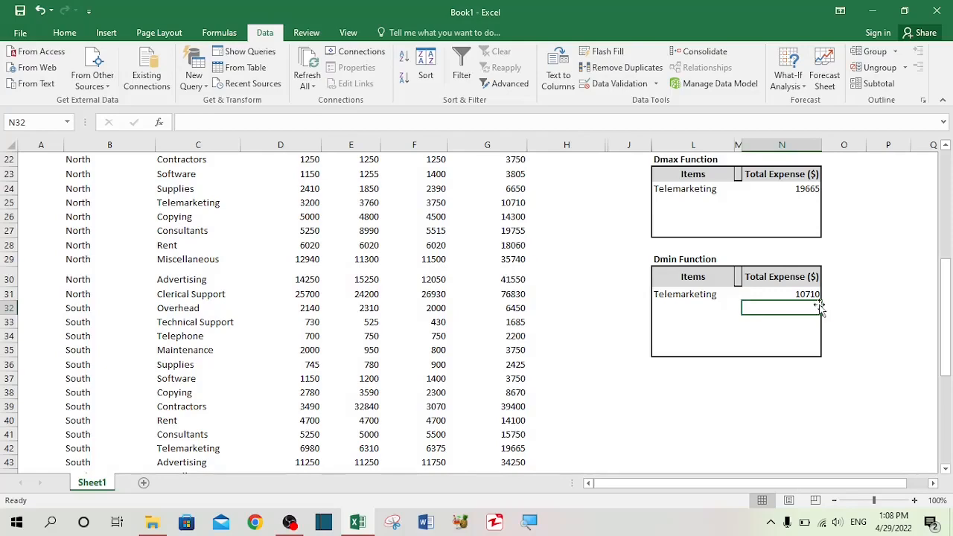
scroll(841, 319, up, 3)
scroll(843, 319, up, 4)
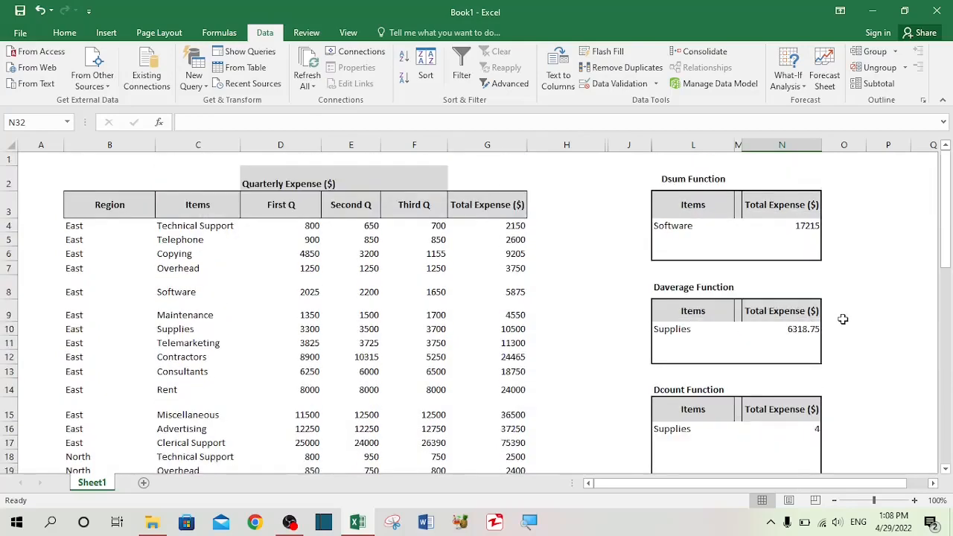